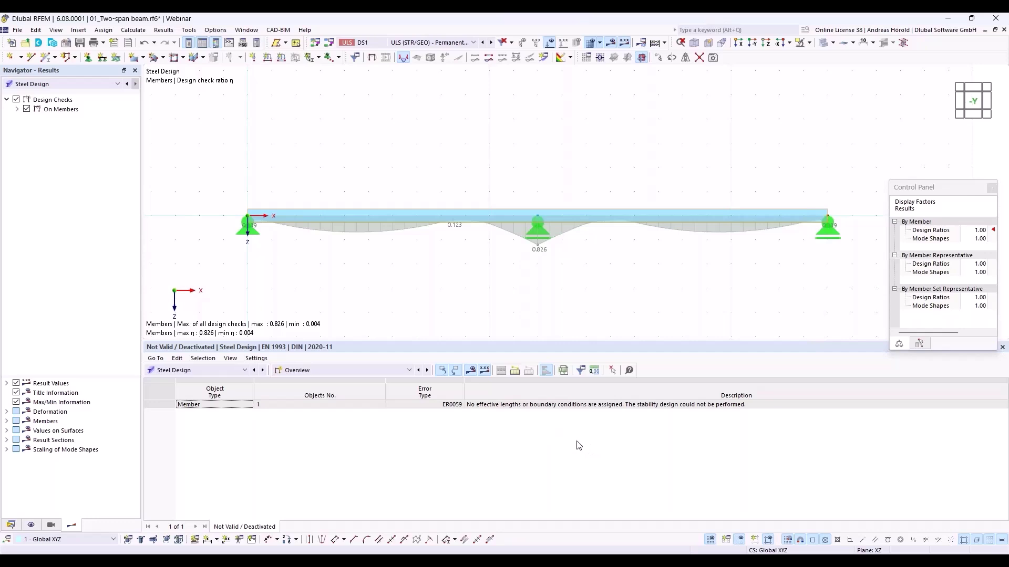
# Step: Open the details of the plastic bending check SP4100.03 from the design ratios on members and expand its section classification
pyautogui.click(360, 371)
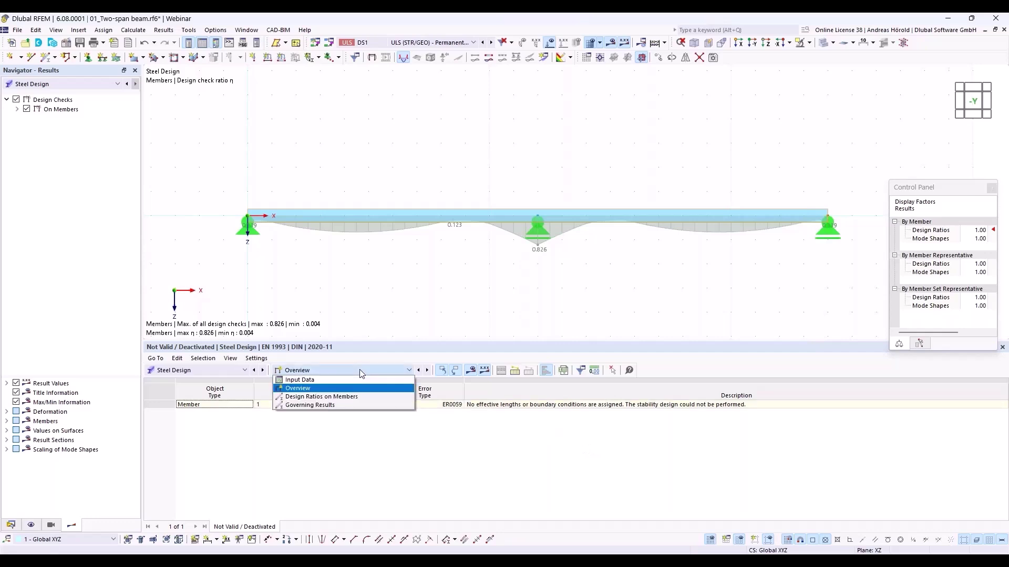
pyautogui.click(363, 397)
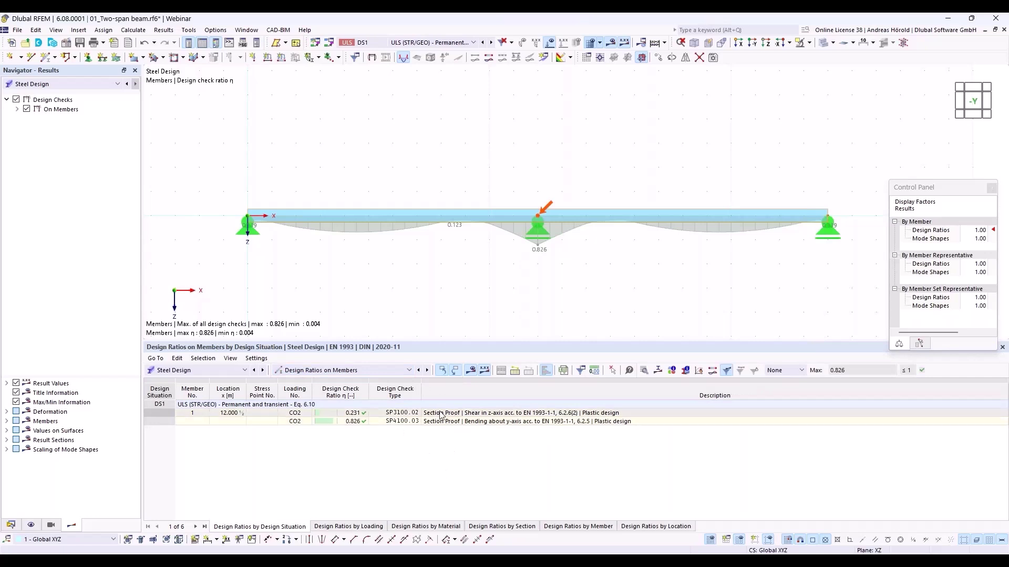
pyautogui.click(483, 414)
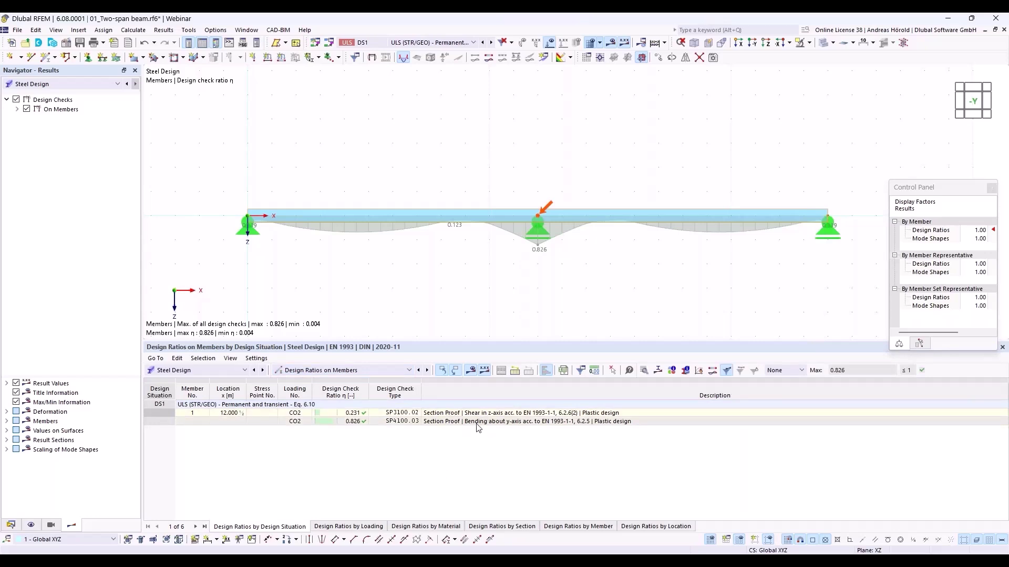
pyautogui.click(604, 421)
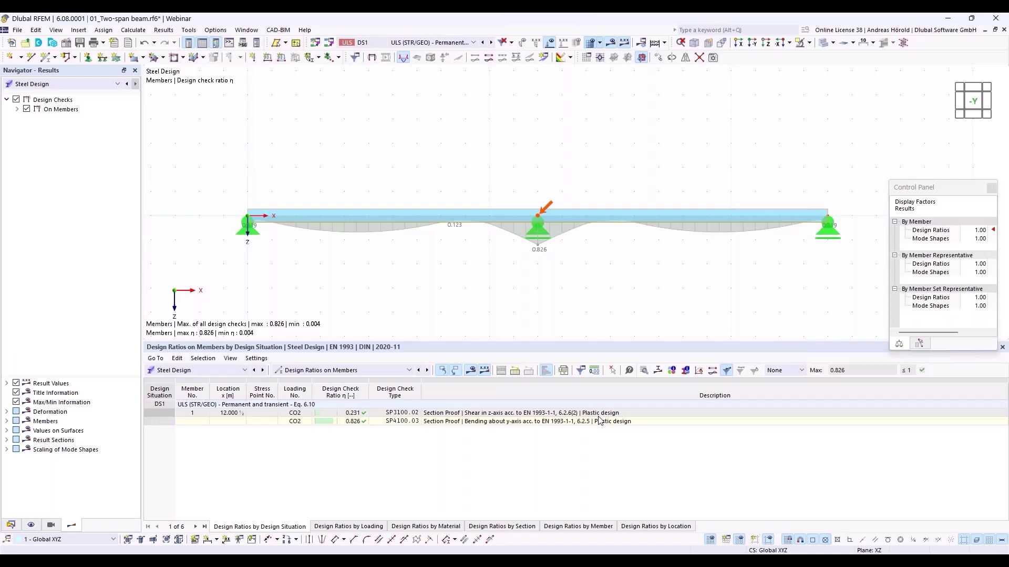
pyautogui.click(527, 424)
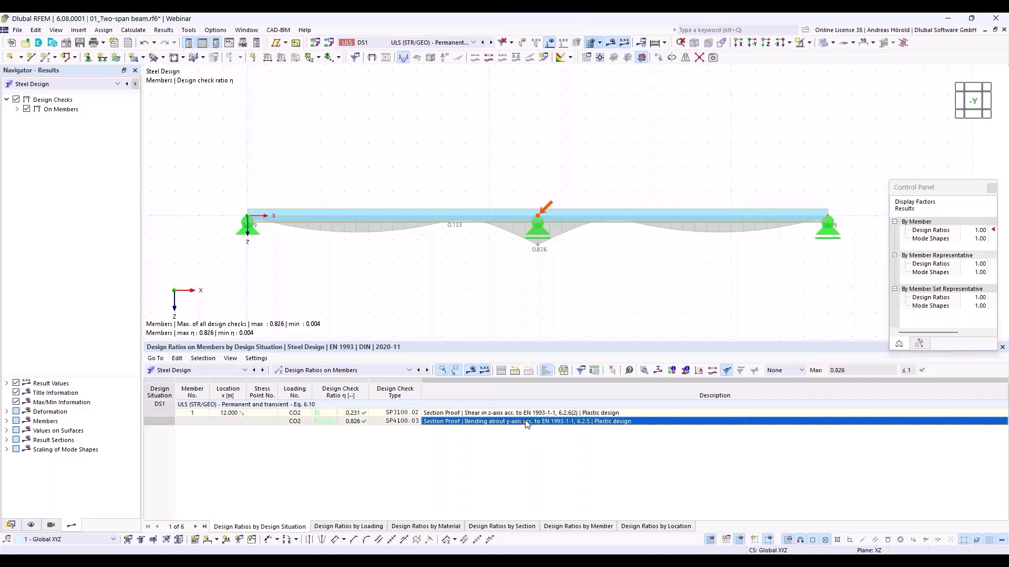
pyautogui.click(645, 372)
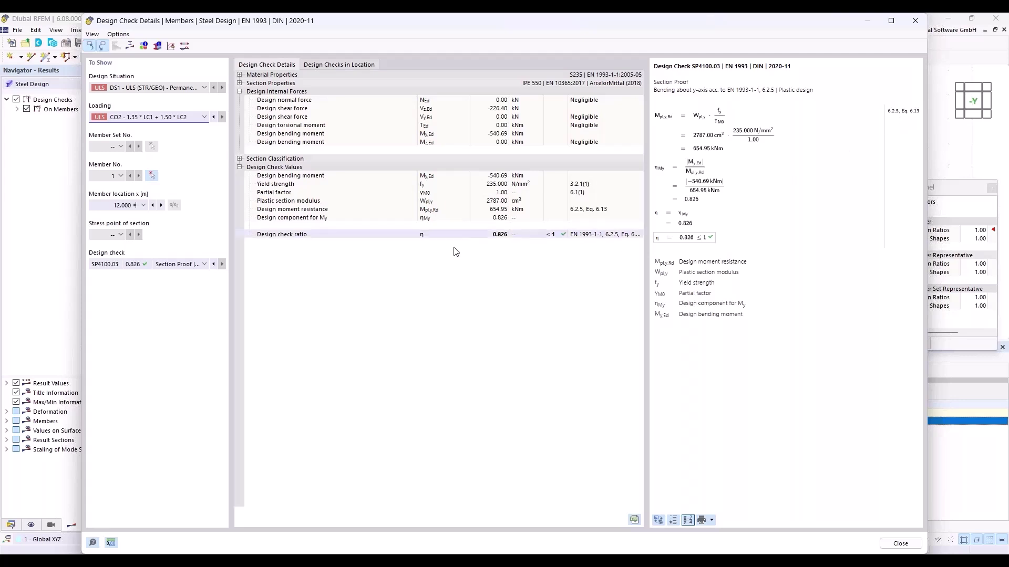
pyautogui.click(240, 159)
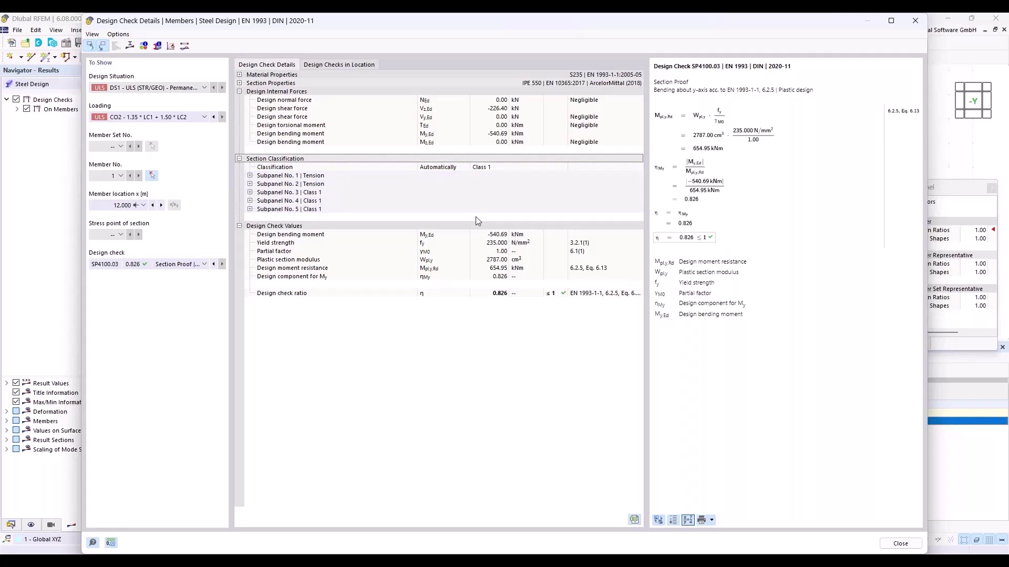
# Step: View the result diagrams in the section for the bending check, switching from design ratio to stresses
pyautogui.click(130, 47)
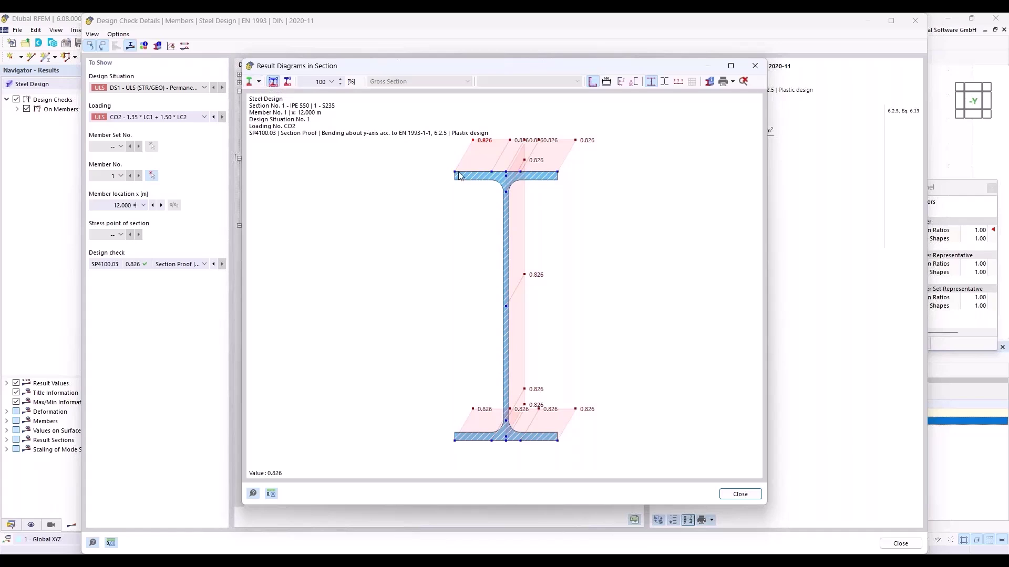
pyautogui.click(260, 81)
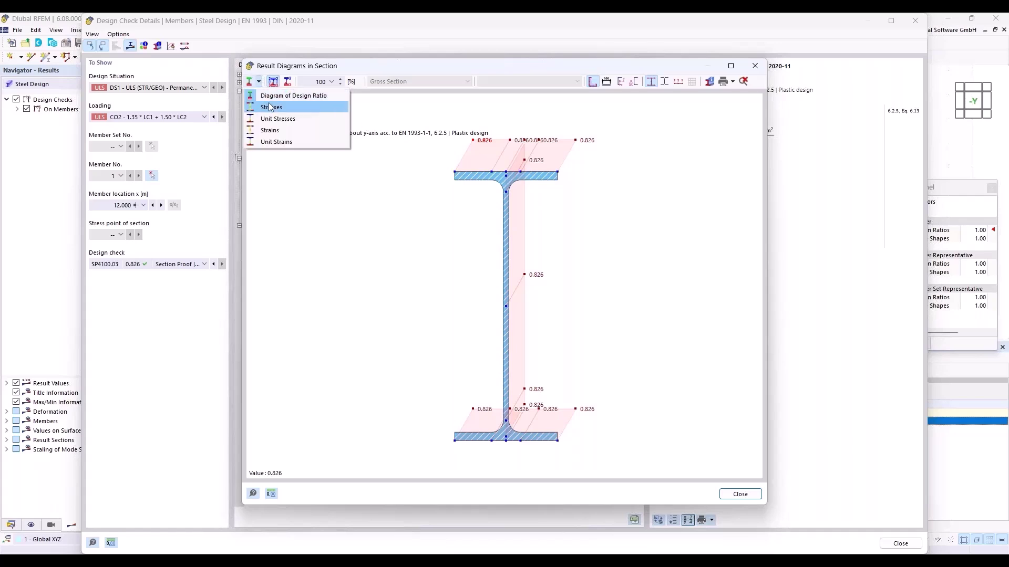
pyautogui.click(272, 107)
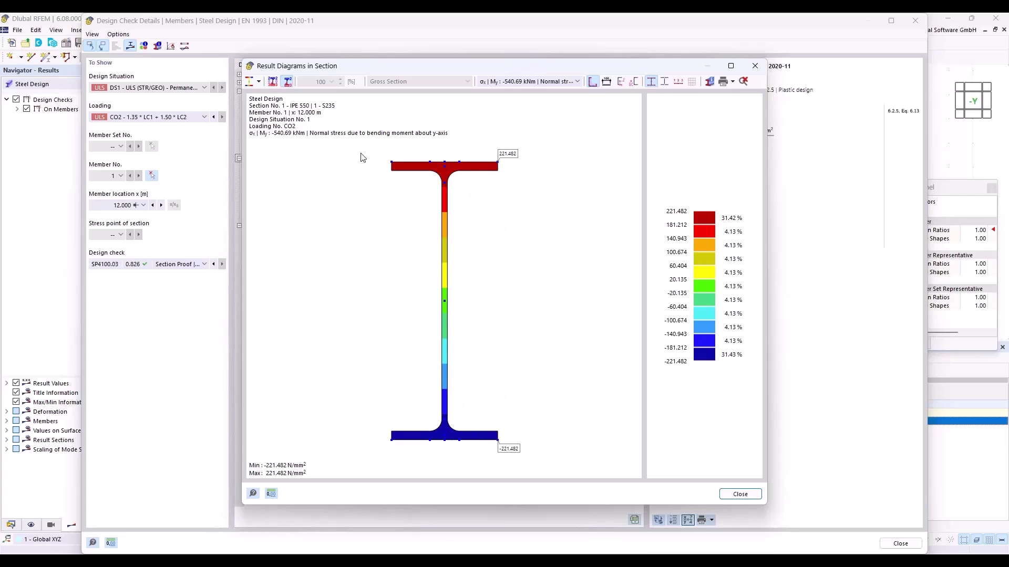
pyautogui.click(259, 82)
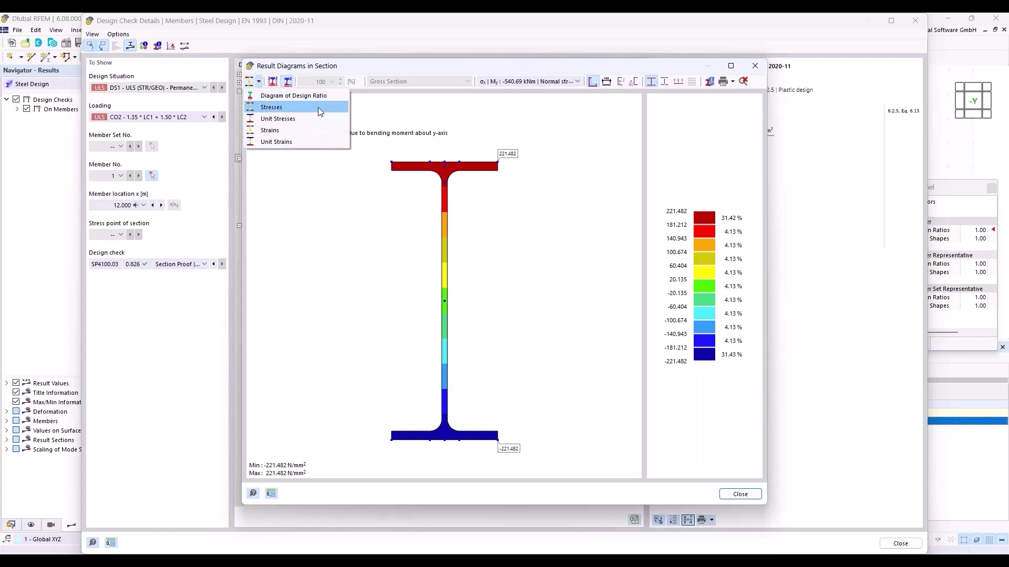
pyautogui.click(371, 111)
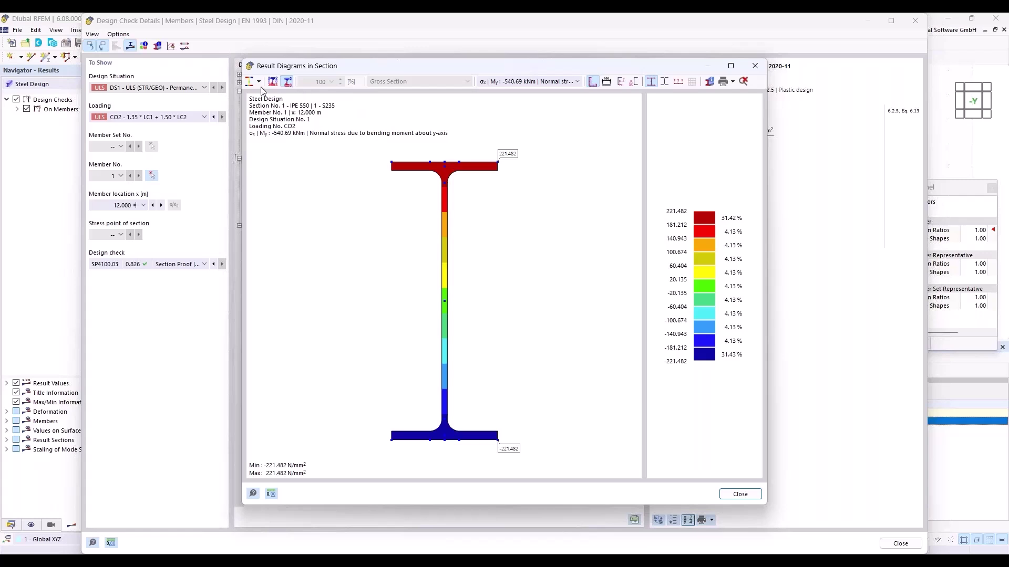
pyautogui.click(755, 66)
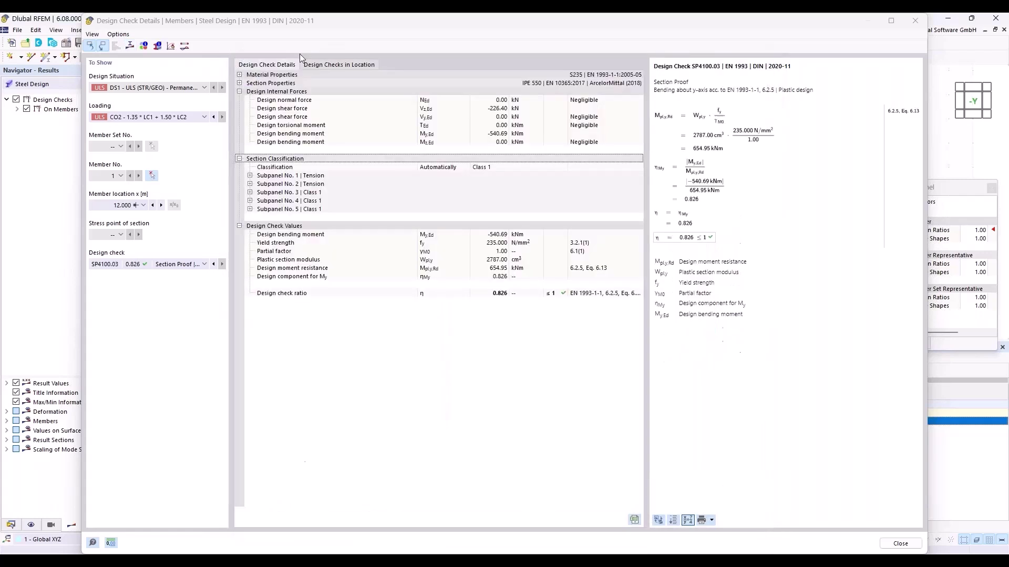
# Step: Review the IPE 550 section's values, stress points, subpanels and general properties, and close the design check details
pyautogui.click(157, 47)
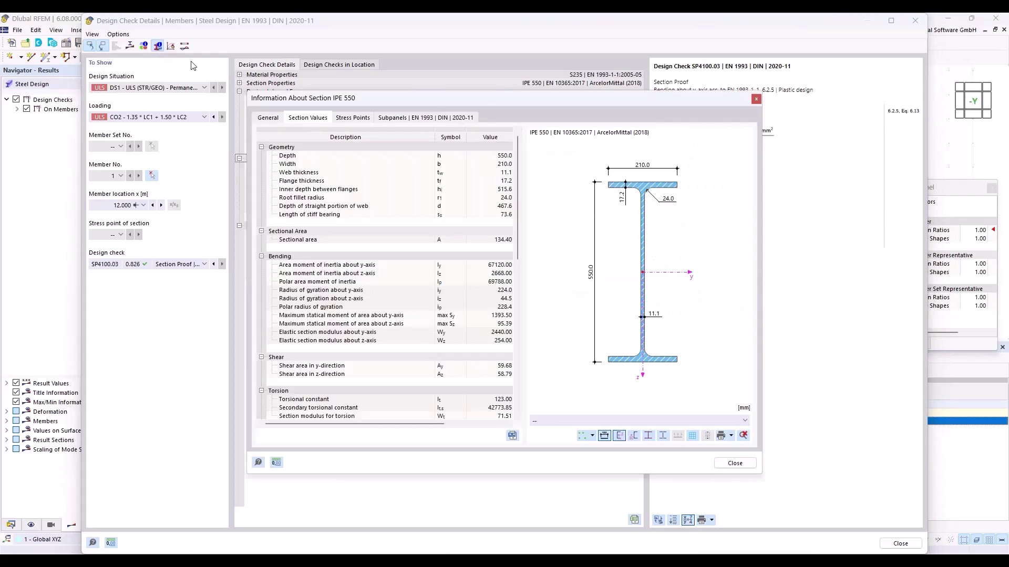
pyautogui.click(349, 119)
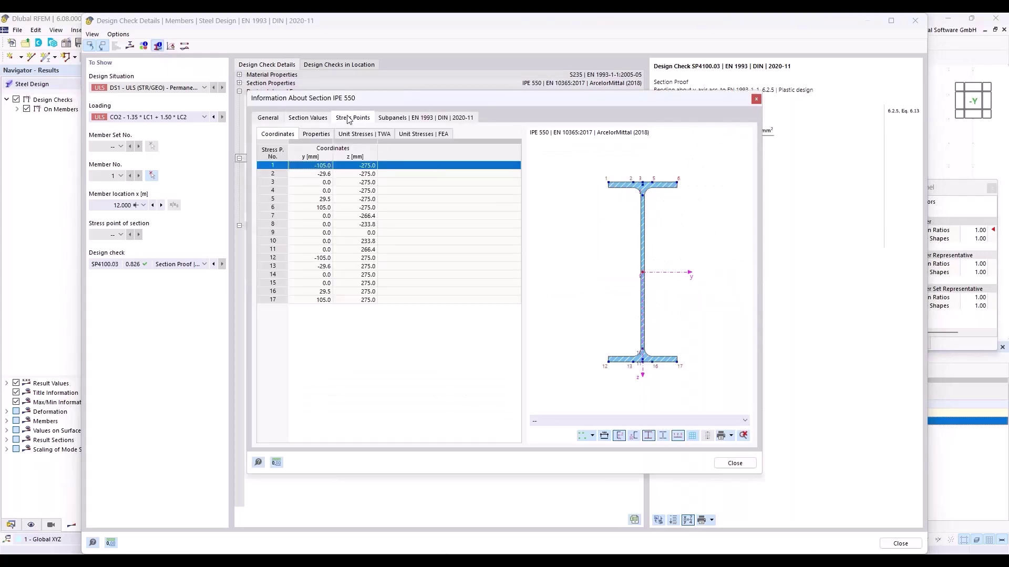
pyautogui.click(413, 120)
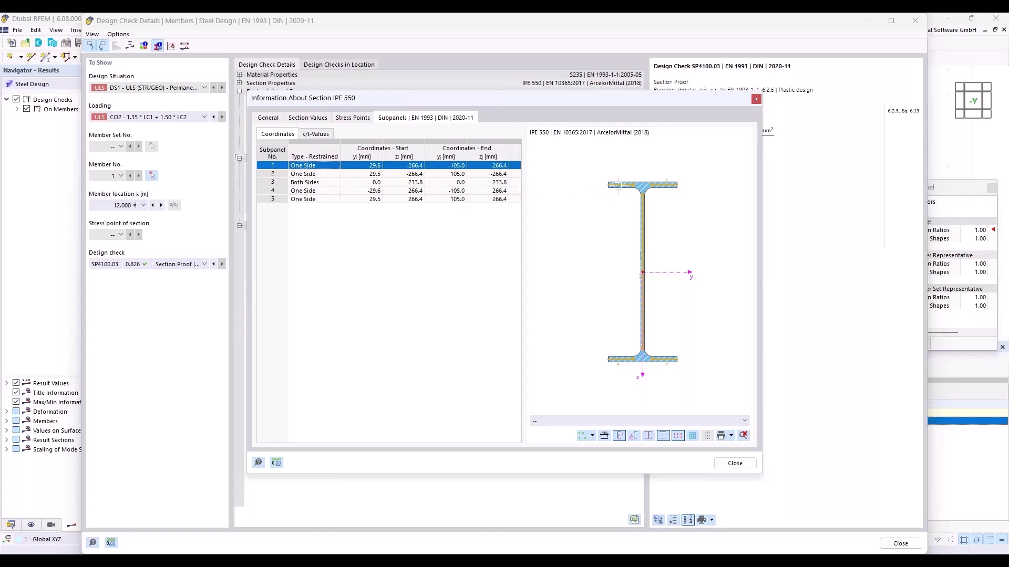
pyautogui.click(274, 119)
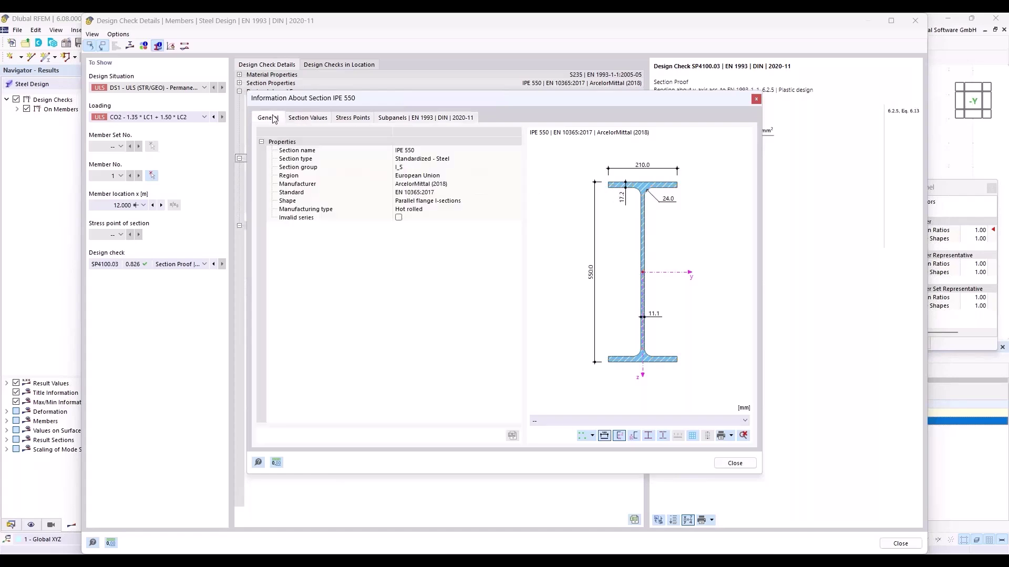
pyautogui.click(735, 463)
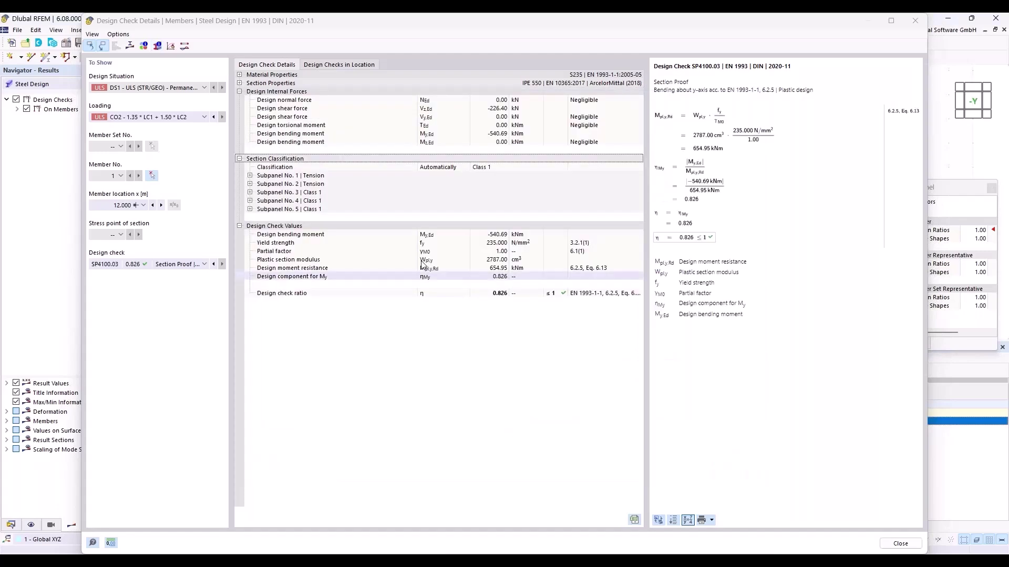
pyautogui.click(921, 24)
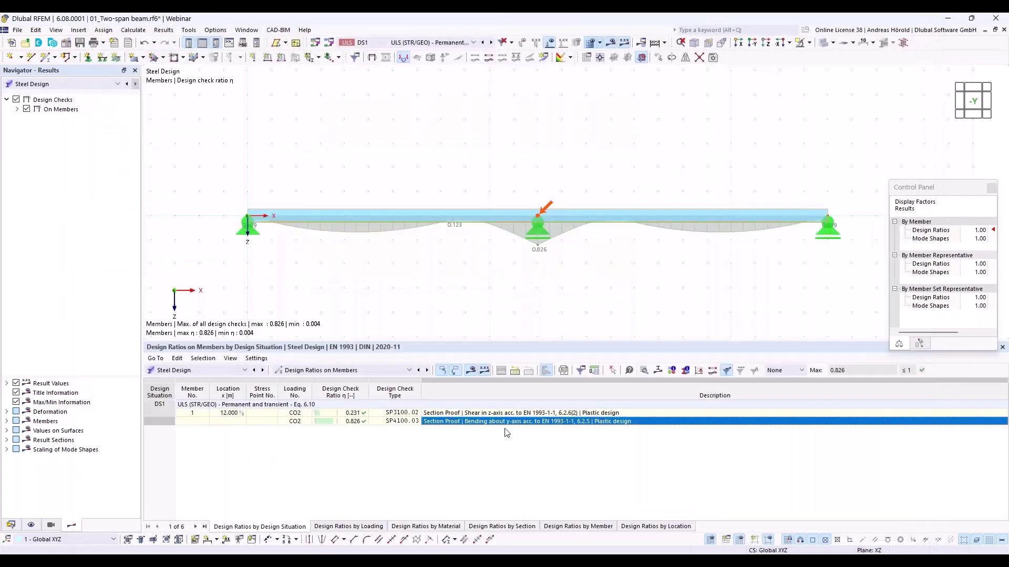
# Step: Examine the design check details of the plastic shear check SP3100.02 in the z-axis
pyautogui.click(470, 415)
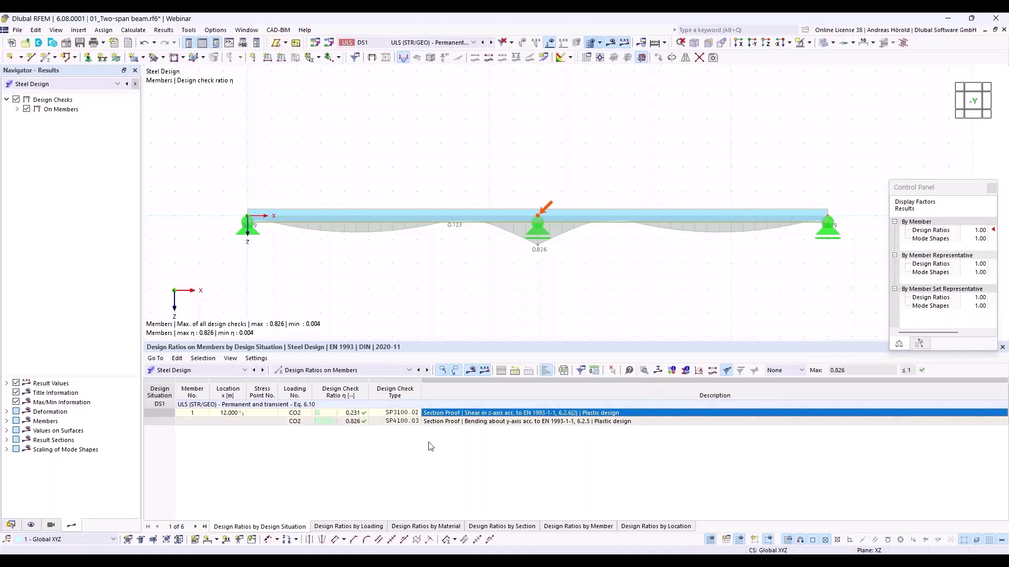
pyautogui.doubleClick(450, 415)
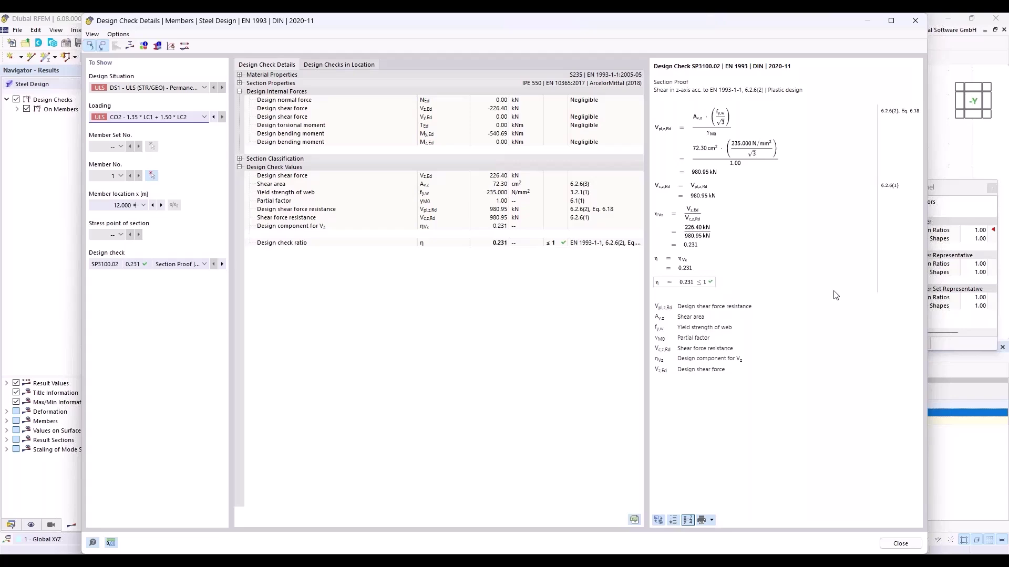
pyautogui.click(916, 20)
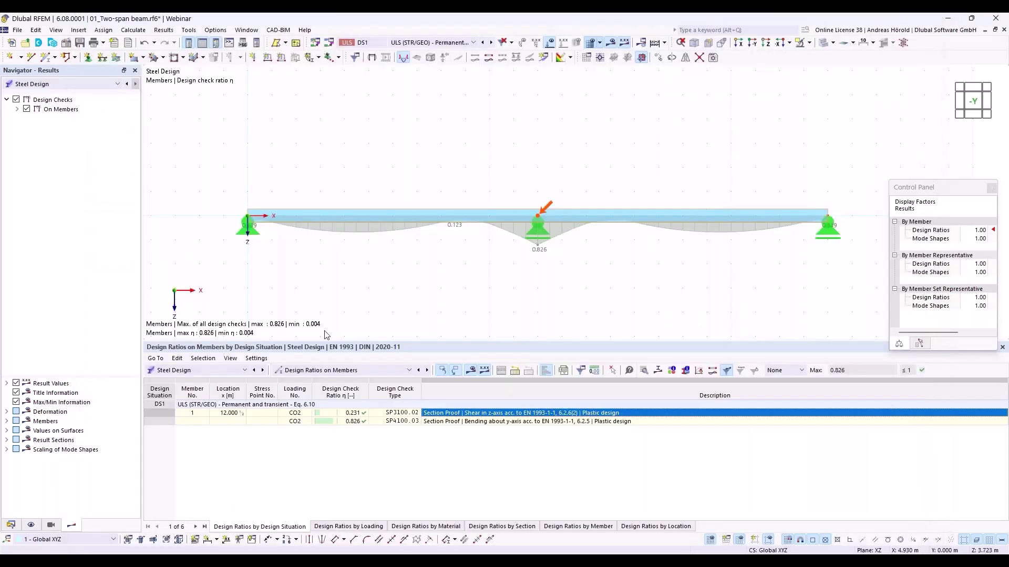
# Step: Activate elastic design also for class 1 and class 2 sections in the Default ultimate configuration of Steel Design
pyautogui.click(11, 525)
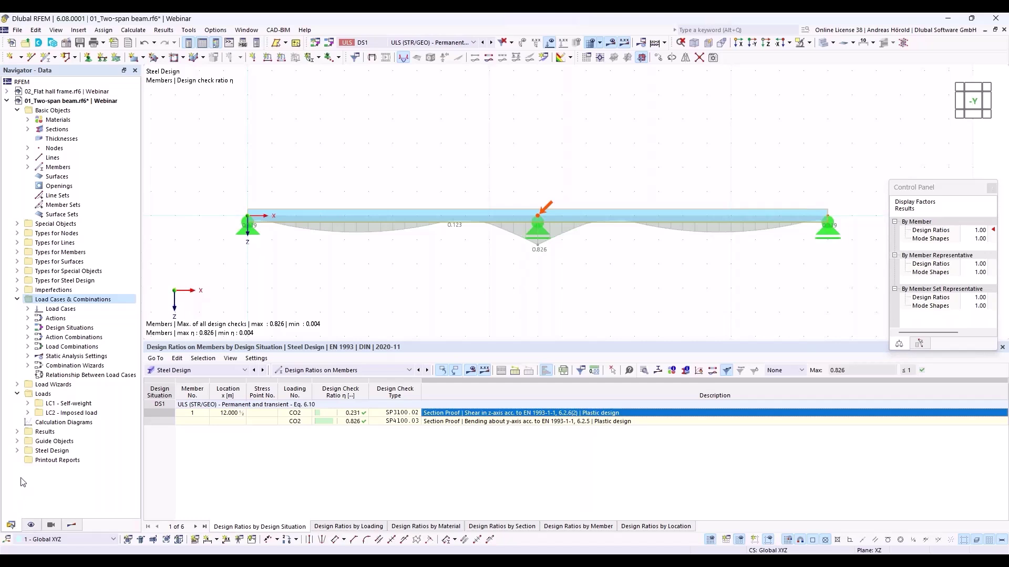
pyautogui.click(17, 452)
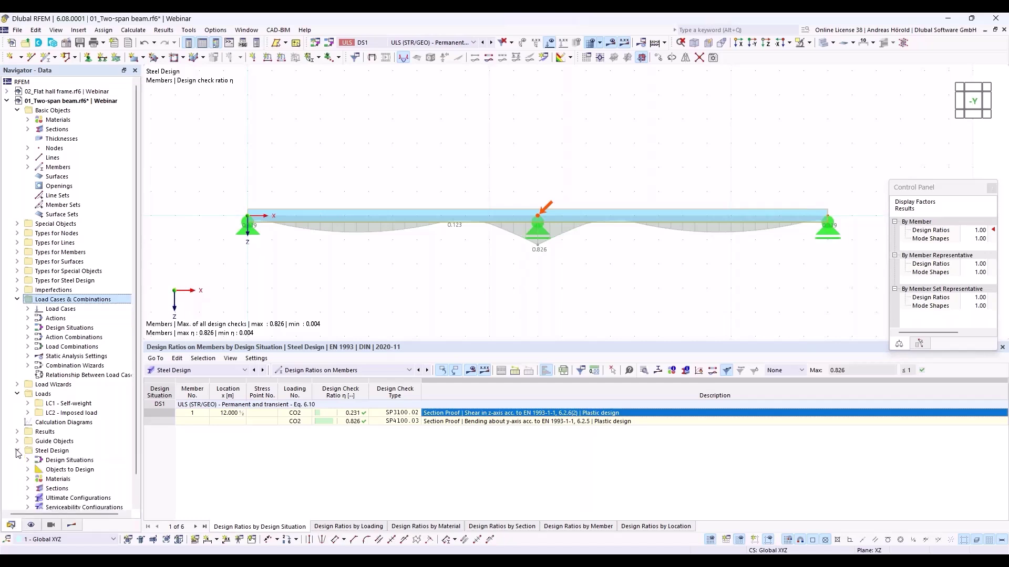
pyautogui.scroll(-1, 24, 458)
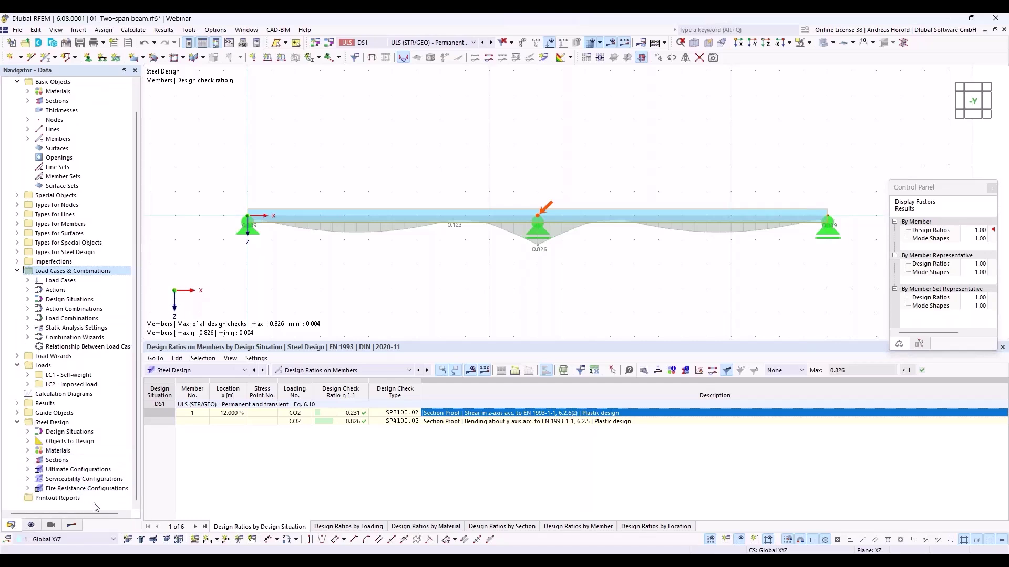
pyautogui.click(28, 469)
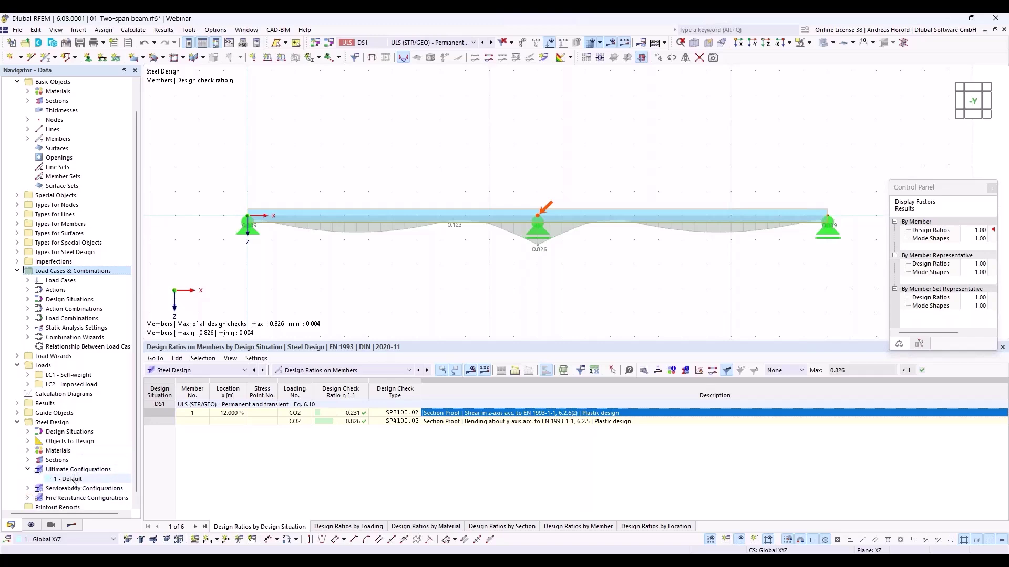
pyautogui.doubleClick(69, 480)
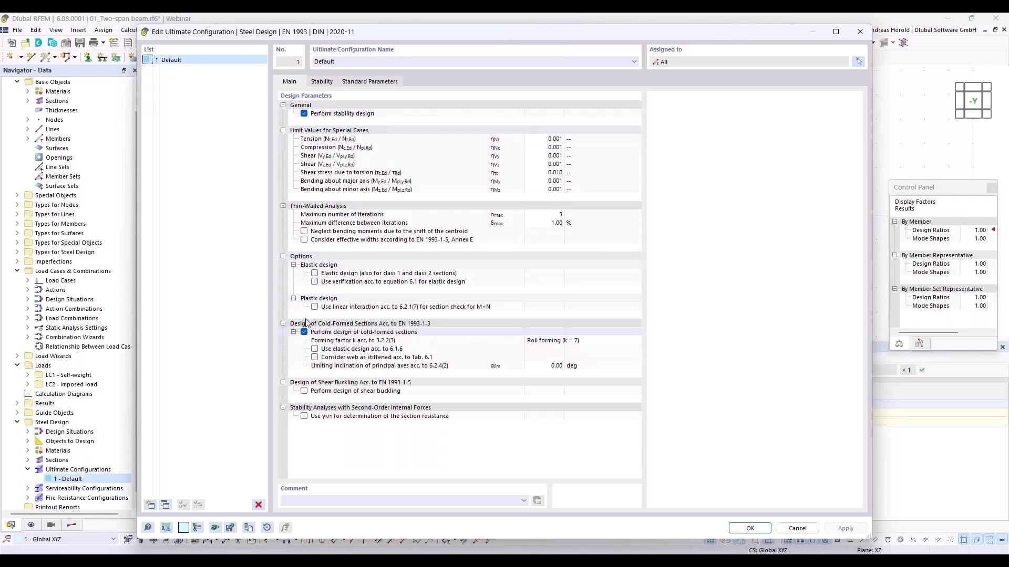
pyautogui.click(315, 274)
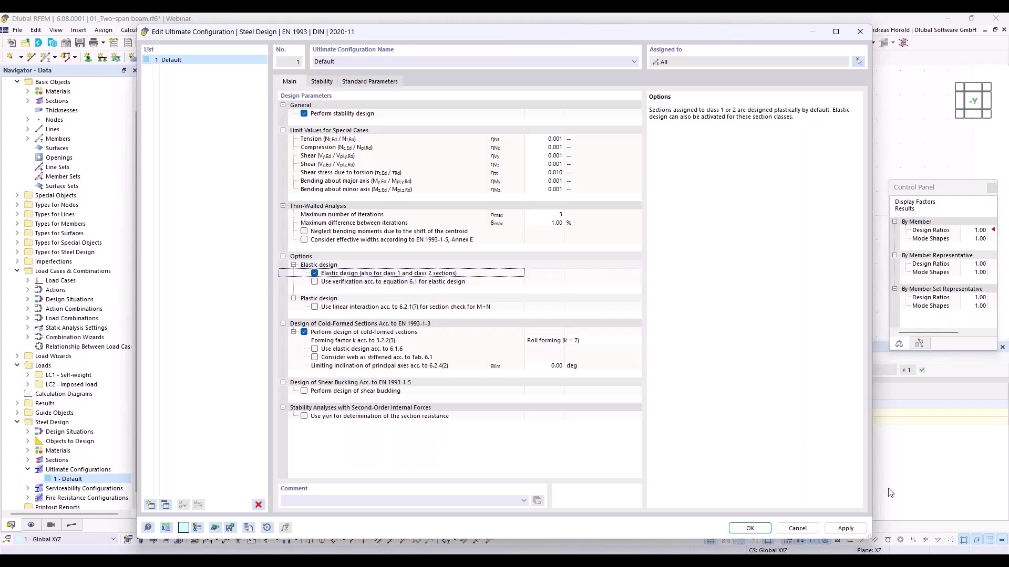
pyautogui.click(750, 528)
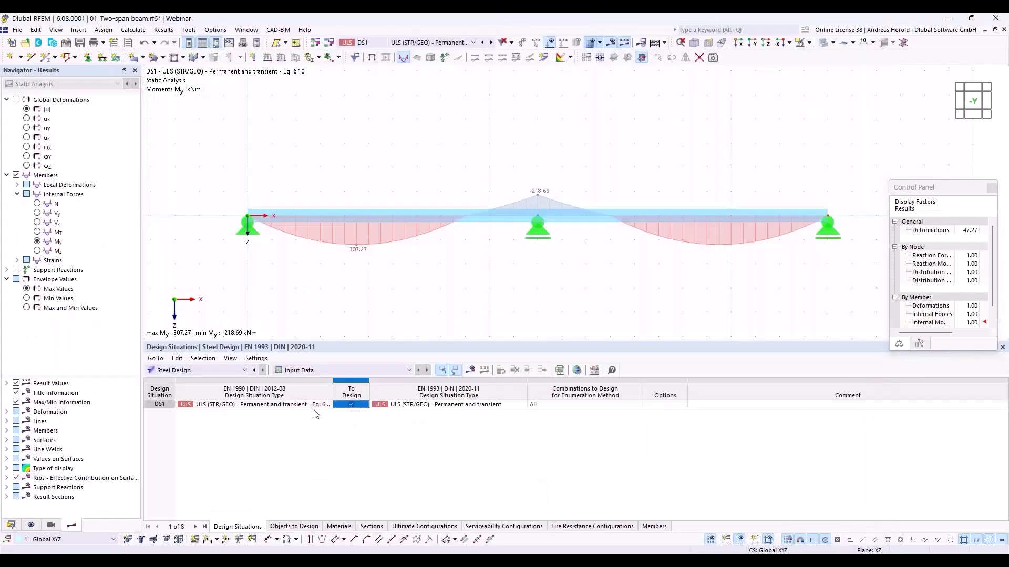
# Step: Recalculate the steel design and open the details of the elastic bending check SP4200.03 from the design ratios on members
pyautogui.click(471, 371)
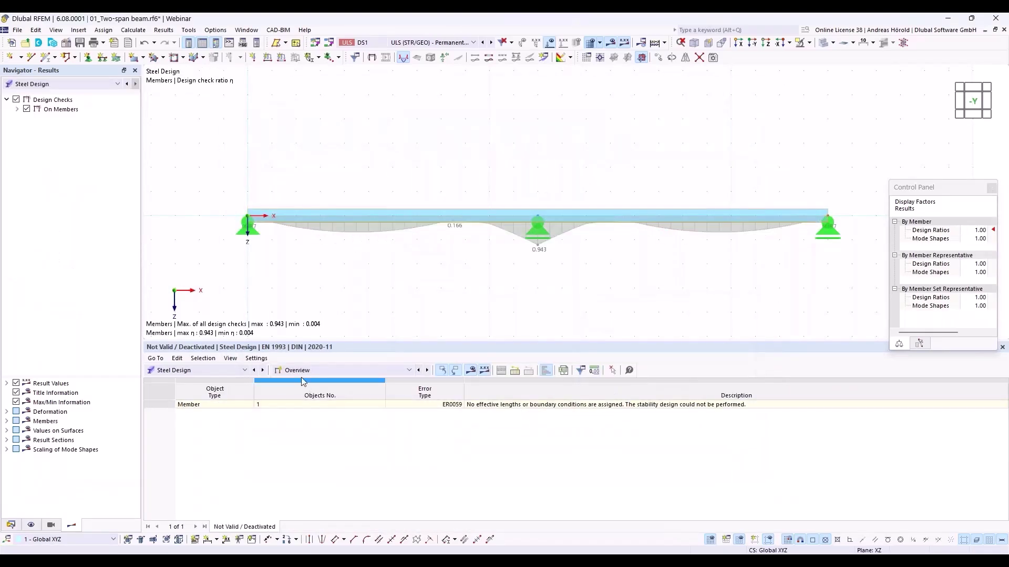
pyautogui.click(314, 371)
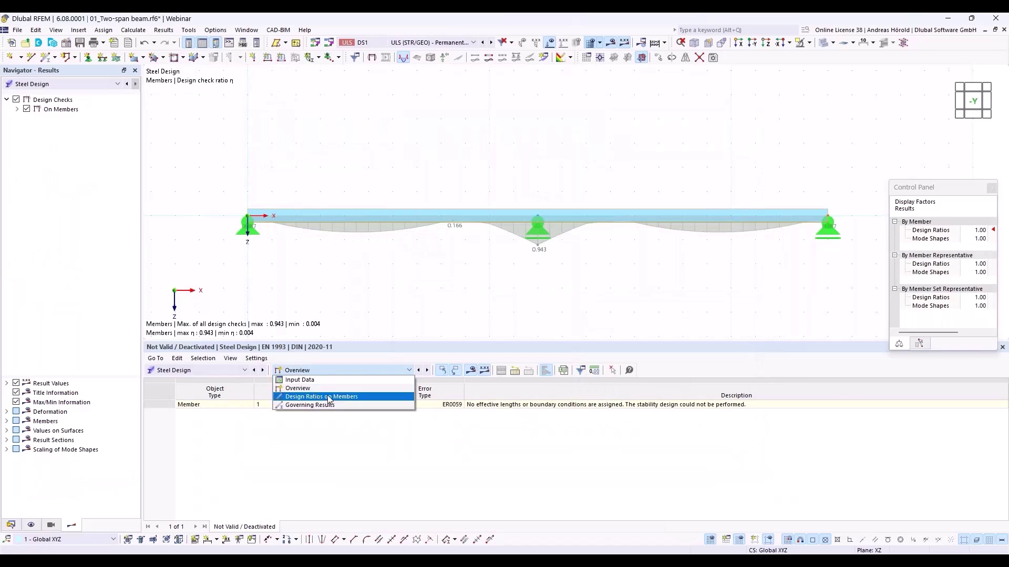
pyautogui.click(328, 397)
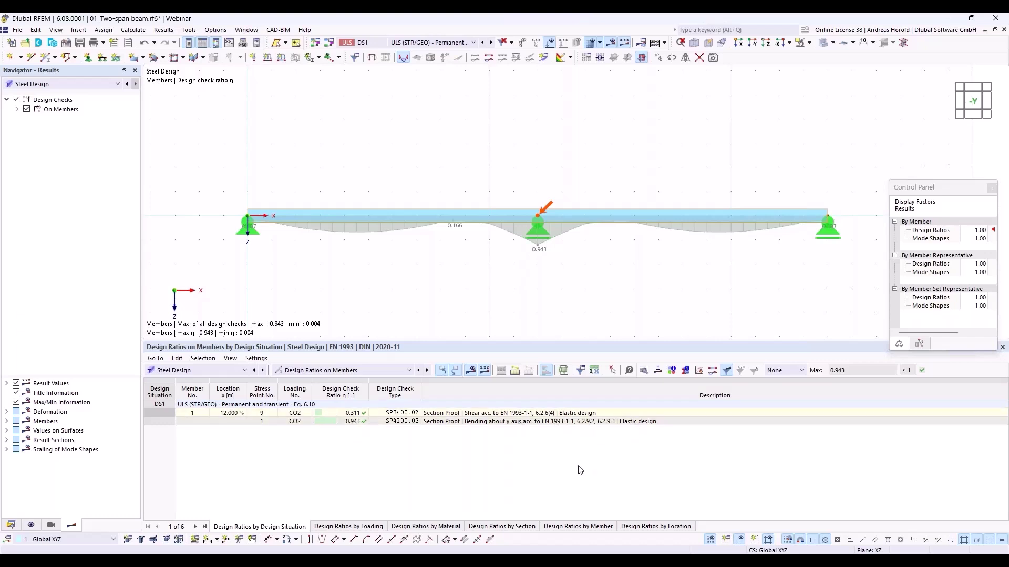
pyautogui.click(539, 423)
pyautogui.doubleClick(539, 422)
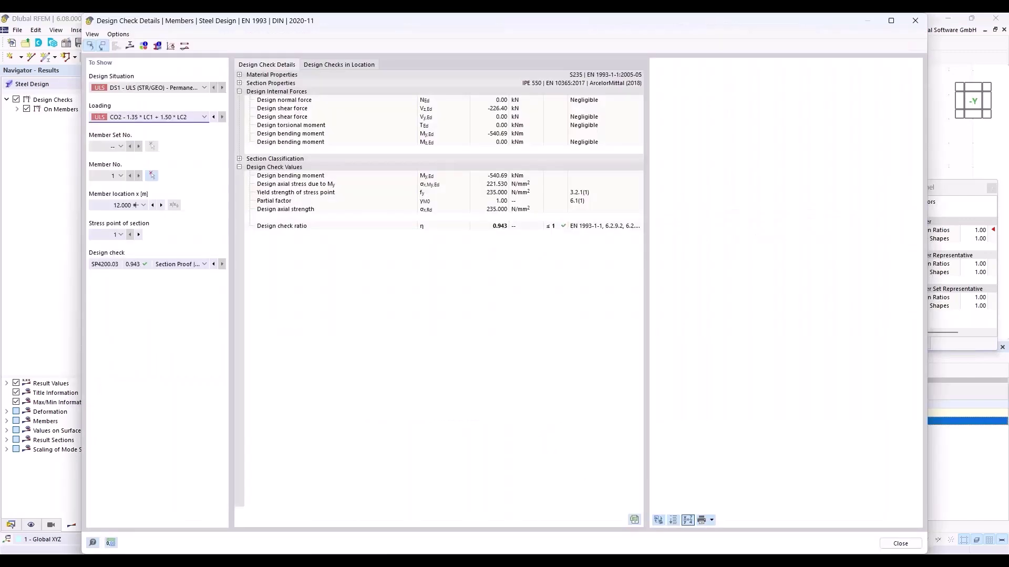
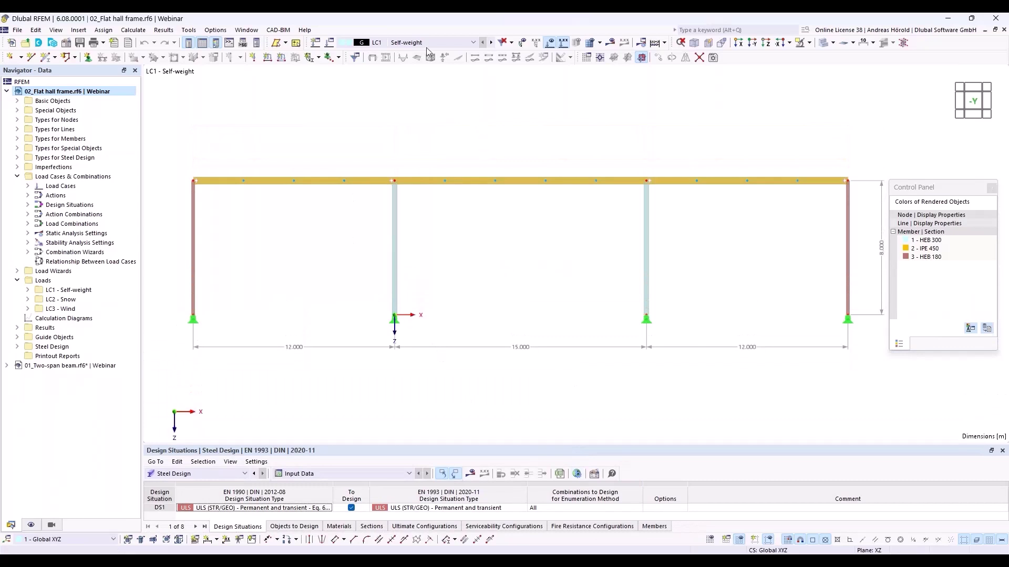
# Step: Display the loads of load case LC2 - Snow and of LC3 - Wind on the flat hall frame
pyautogui.click(473, 42)
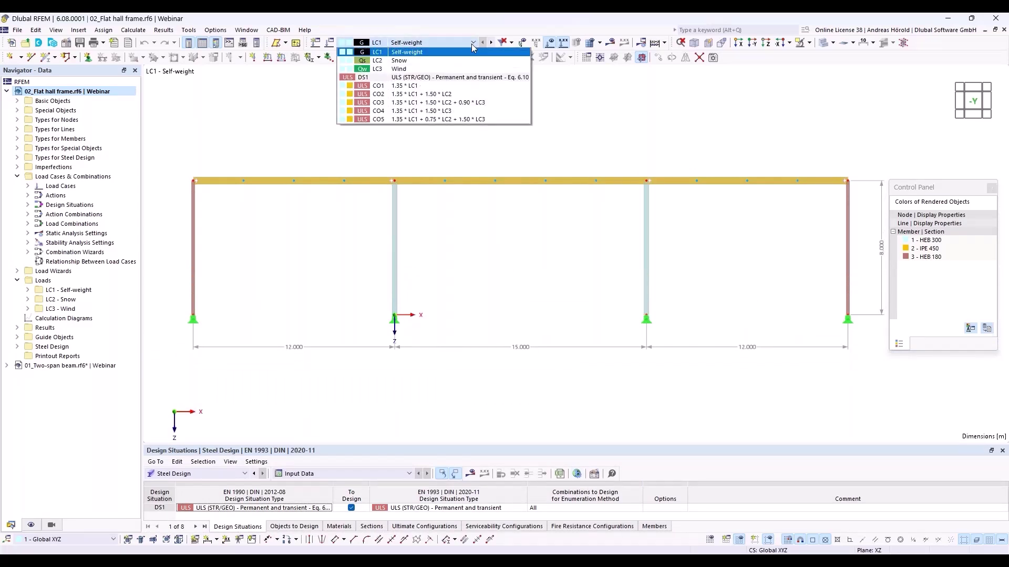
pyautogui.click(465, 60)
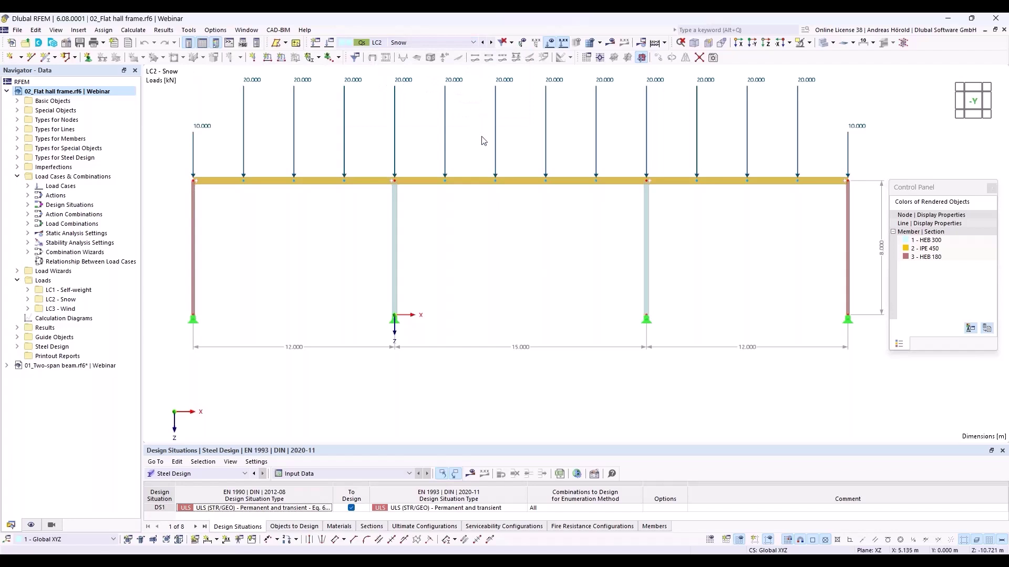
pyautogui.scroll(-1, 483, 141)
pyautogui.moveTo(482, 141); pyautogui.dragTo(474, 169, button='middle')
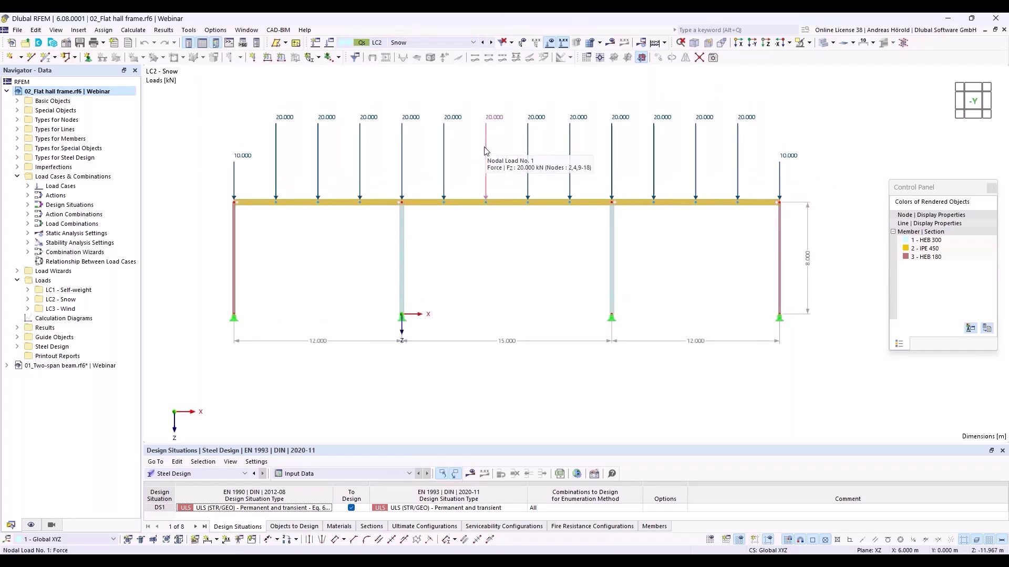
pyautogui.click(493, 44)
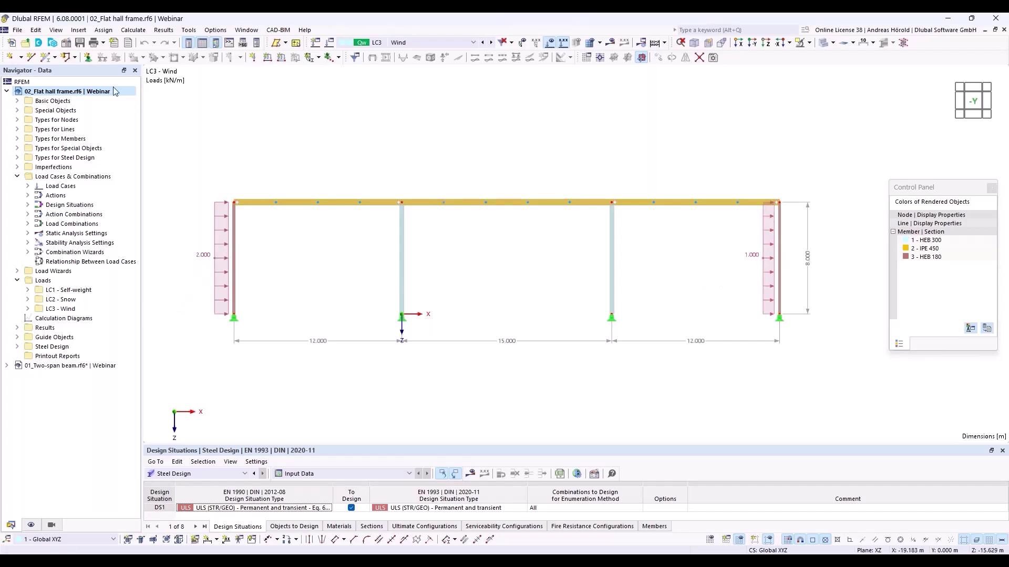
# Step: Review the model's base data, including its model type, activated add-ons and design standards, and close it without changes
pyautogui.click(67, 46)
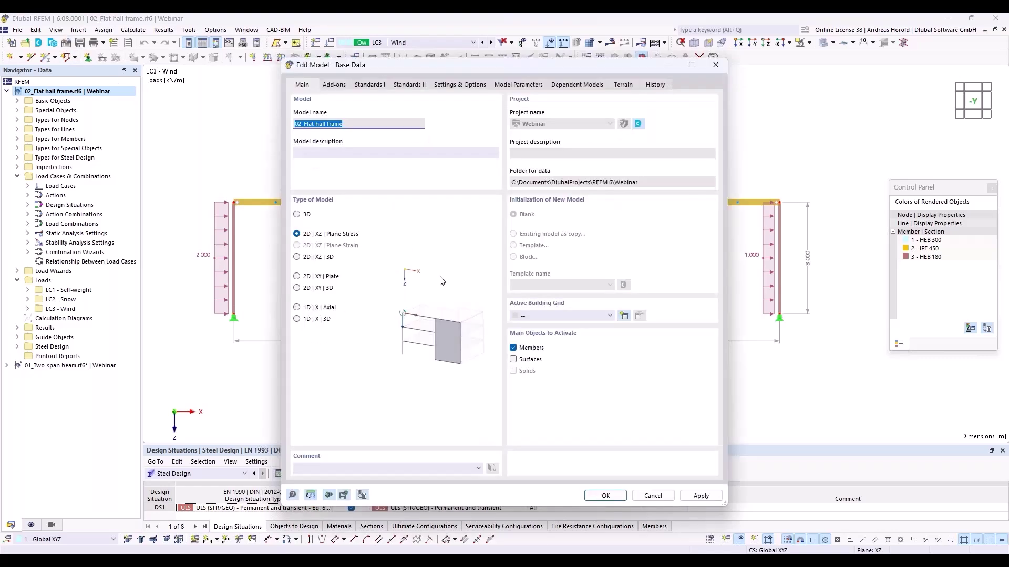
pyautogui.click(333, 88)
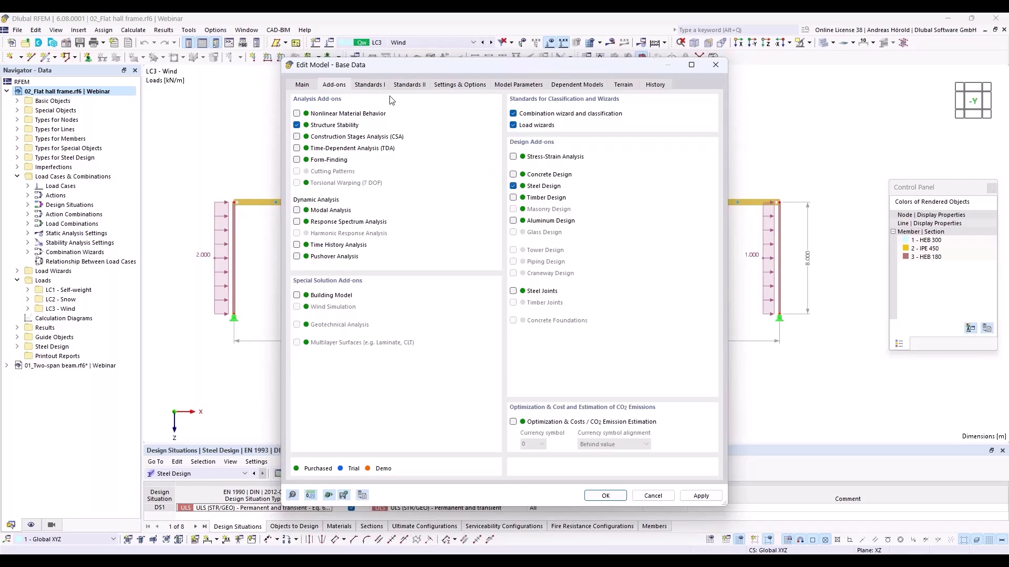
pyautogui.click(369, 85)
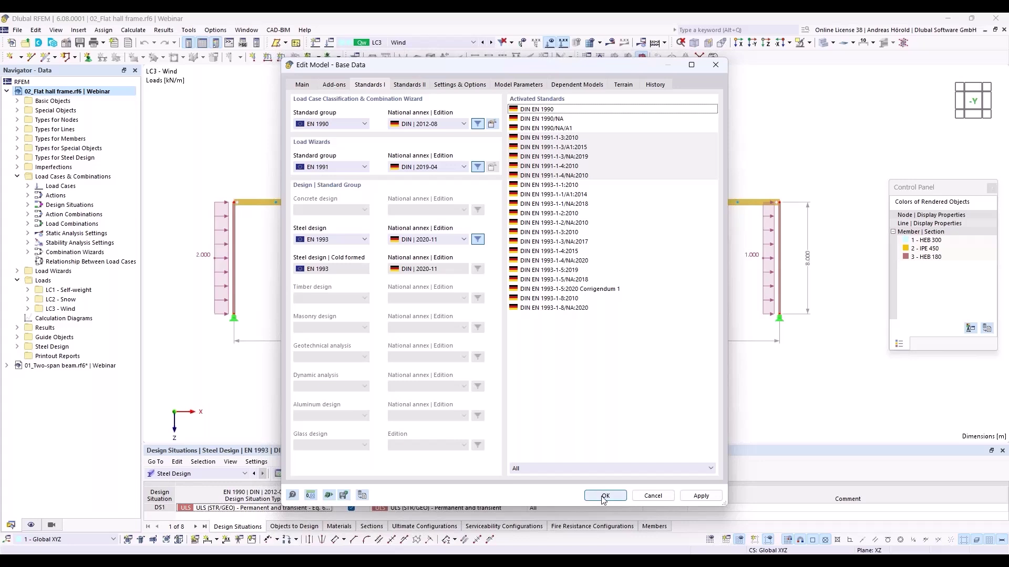
pyautogui.click(648, 496)
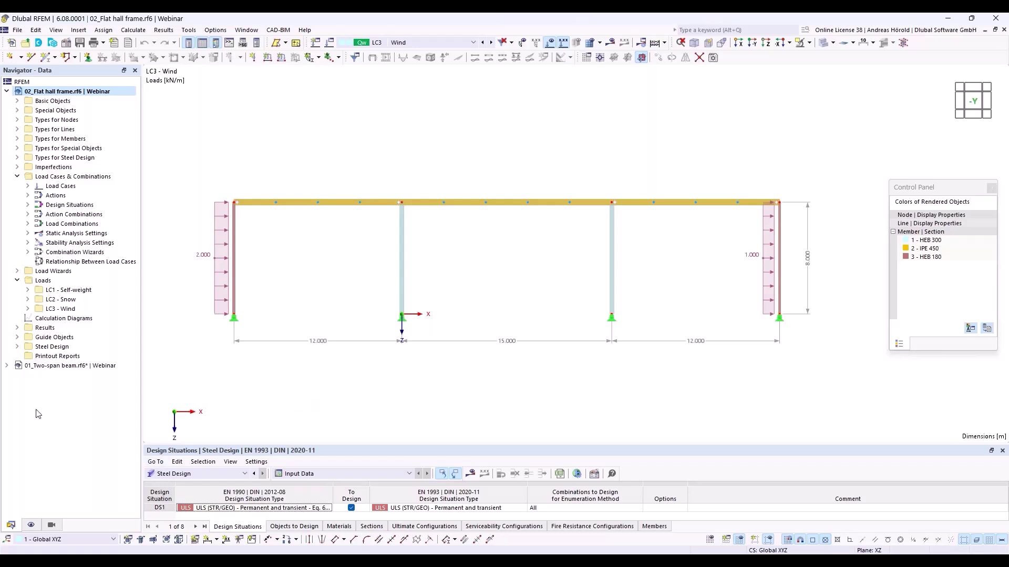
# Step: Assign combination wizard 2 (Load combinations, SA1 - Geometrically linear) to design situation DS1
pyautogui.rightClick(71, 178)
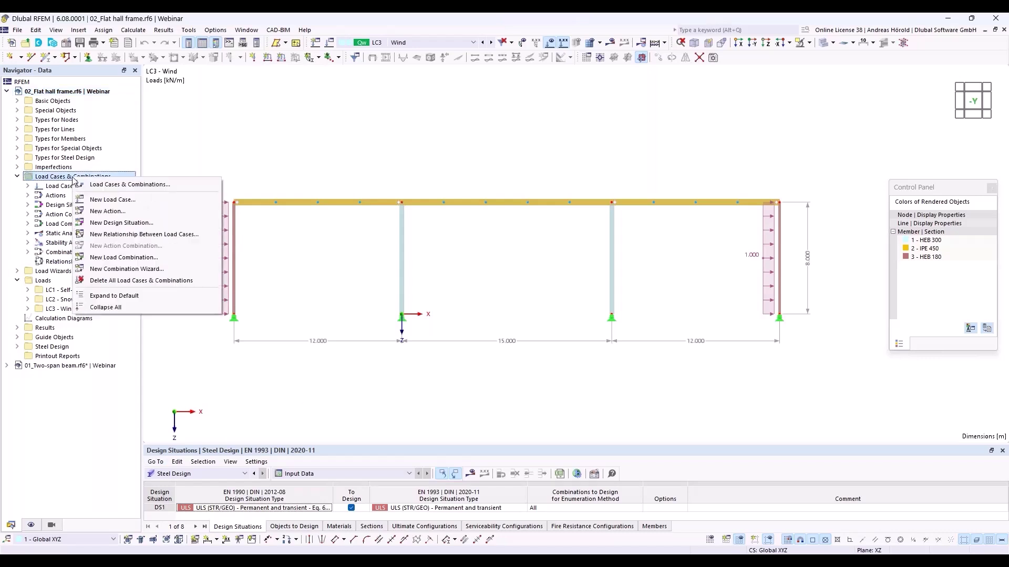
pyautogui.click(120, 185)
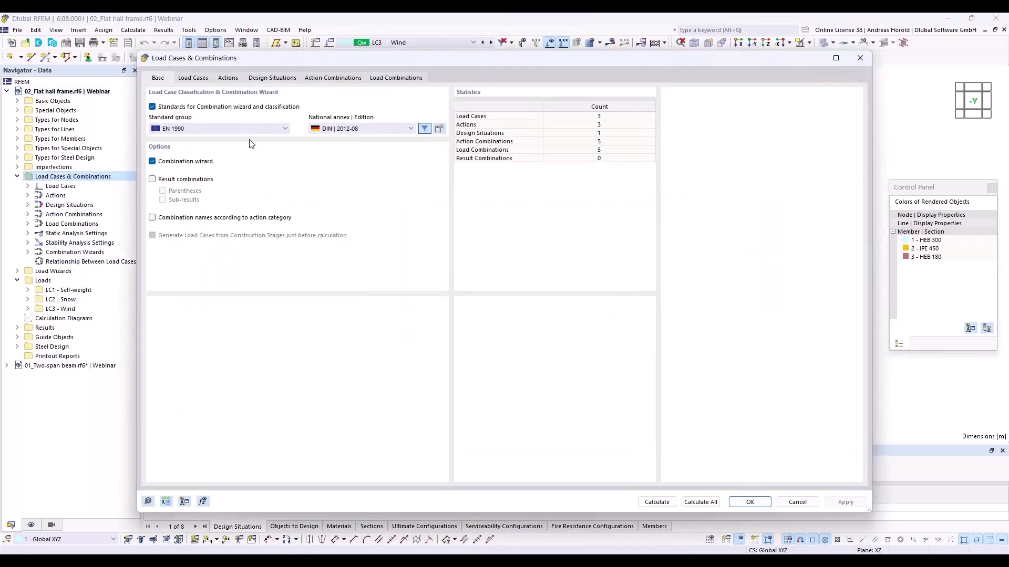
pyautogui.click(273, 79)
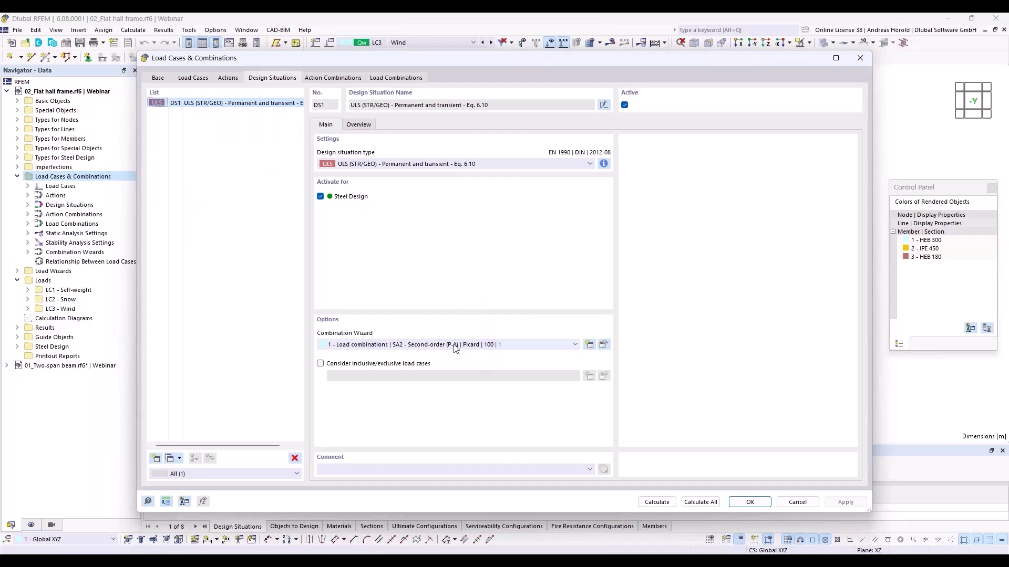
pyautogui.click(479, 345)
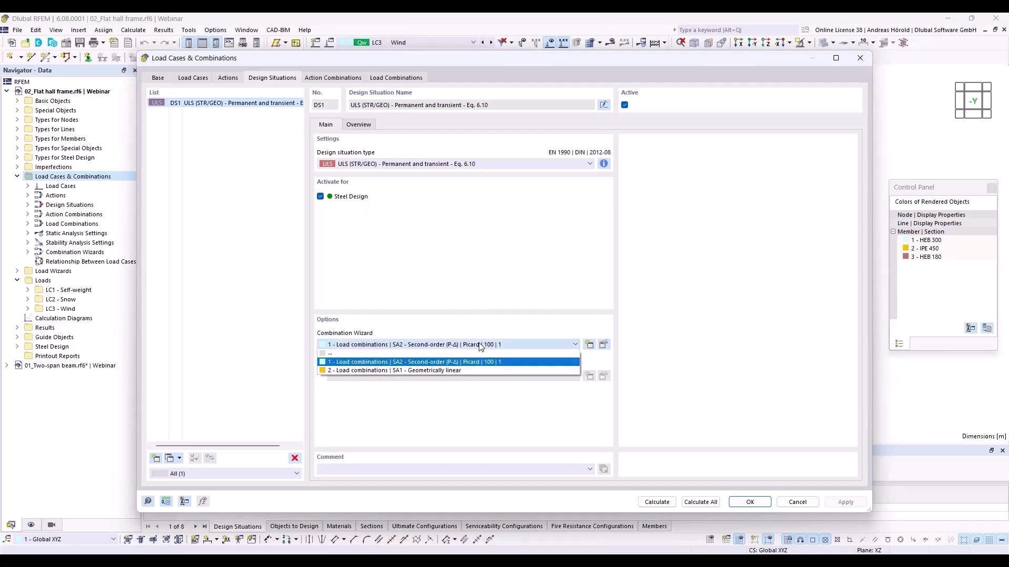
pyautogui.click(465, 371)
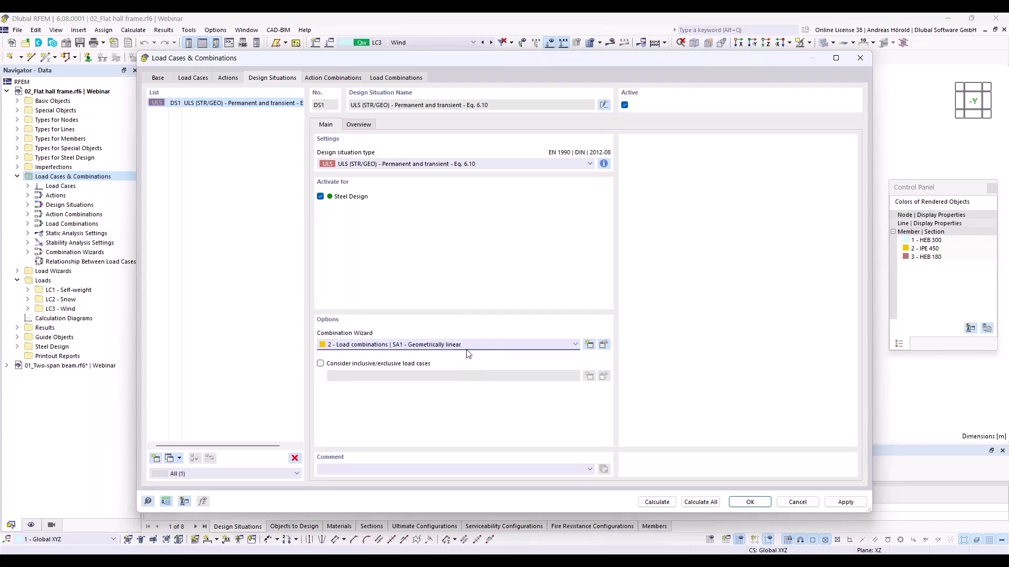
# Step: Activate stability analysis with ST1 (eigenvalue method, Lanczos) in the geometrically linear combination wizard, and calculate everything
pyautogui.click(603, 345)
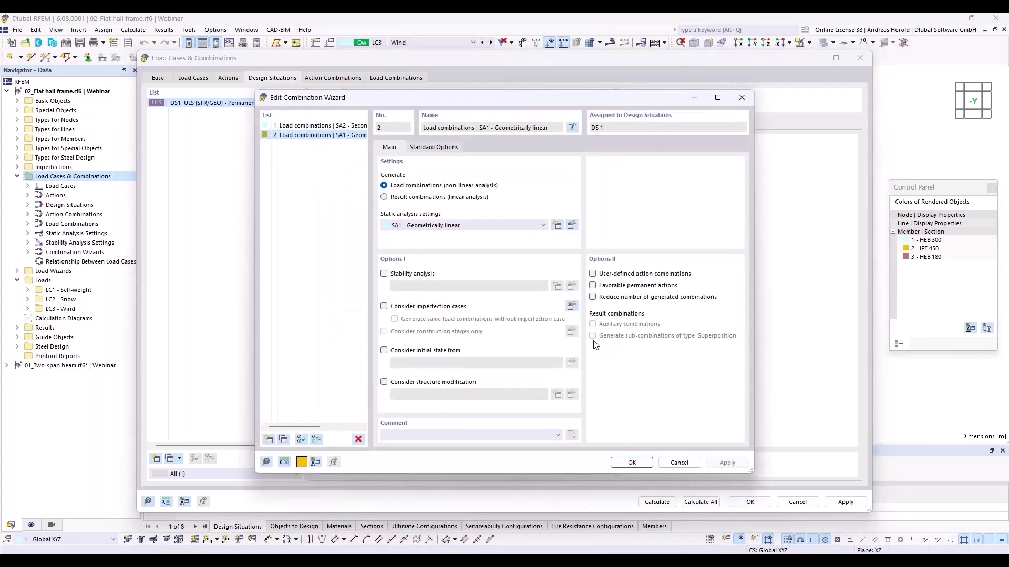
pyautogui.click(384, 273)
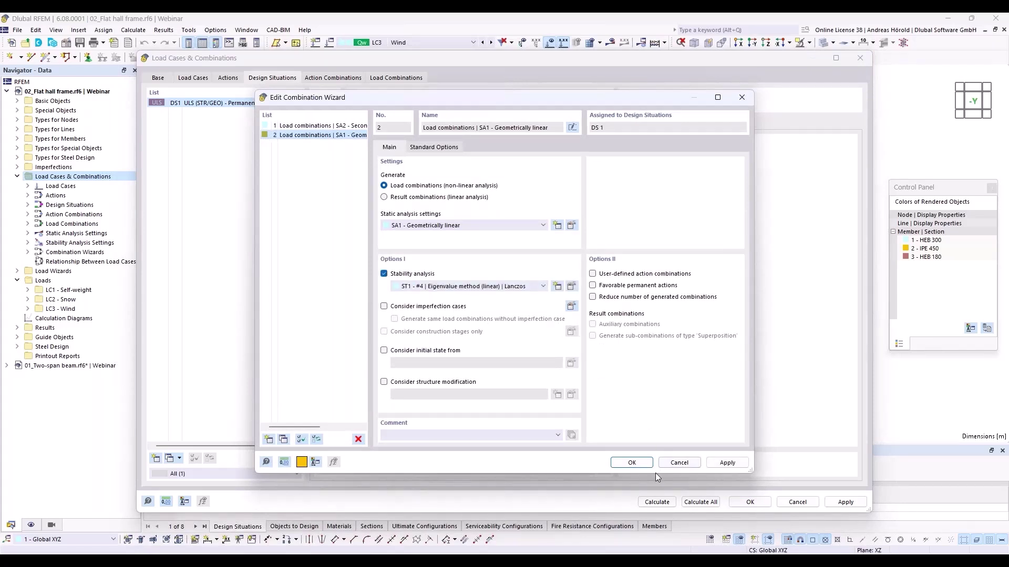
pyautogui.click(630, 463)
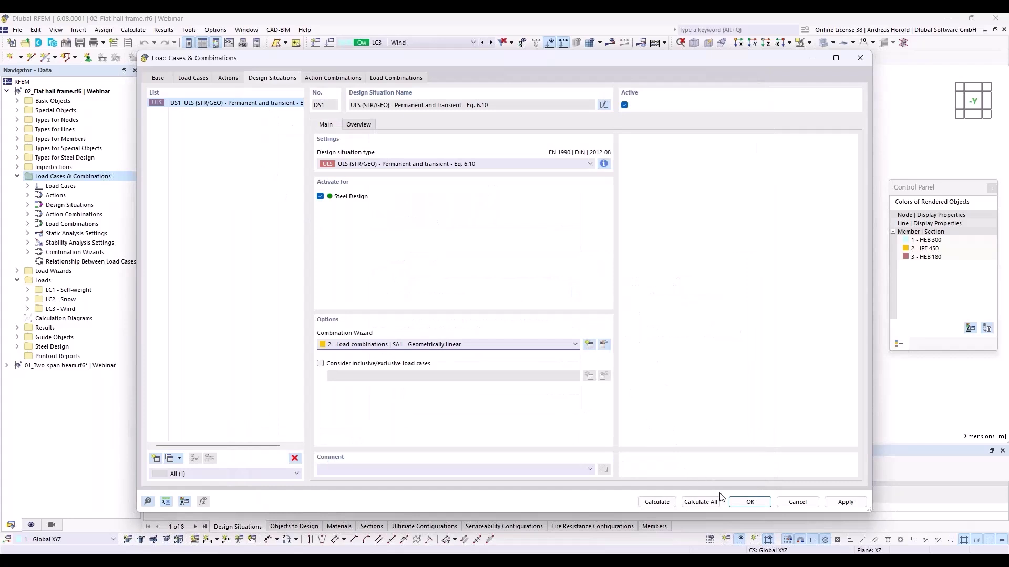
pyautogui.click(699, 502)
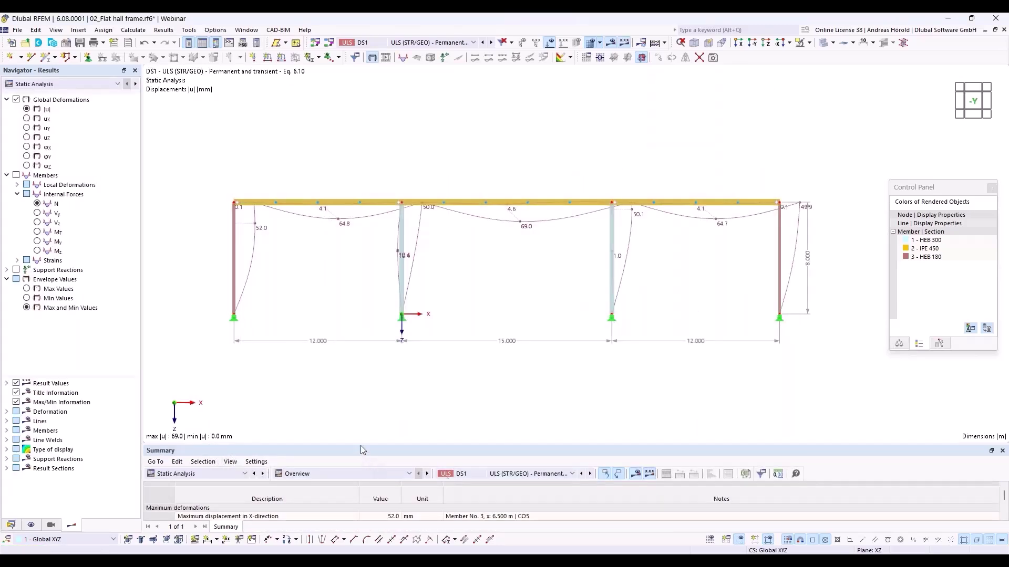
# Step: Enlarge the results table to read the static analysis summary, and switch it to the Stability Analysis results
pyautogui.moveTo(360, 447); pyautogui.dragTo(362, 375)
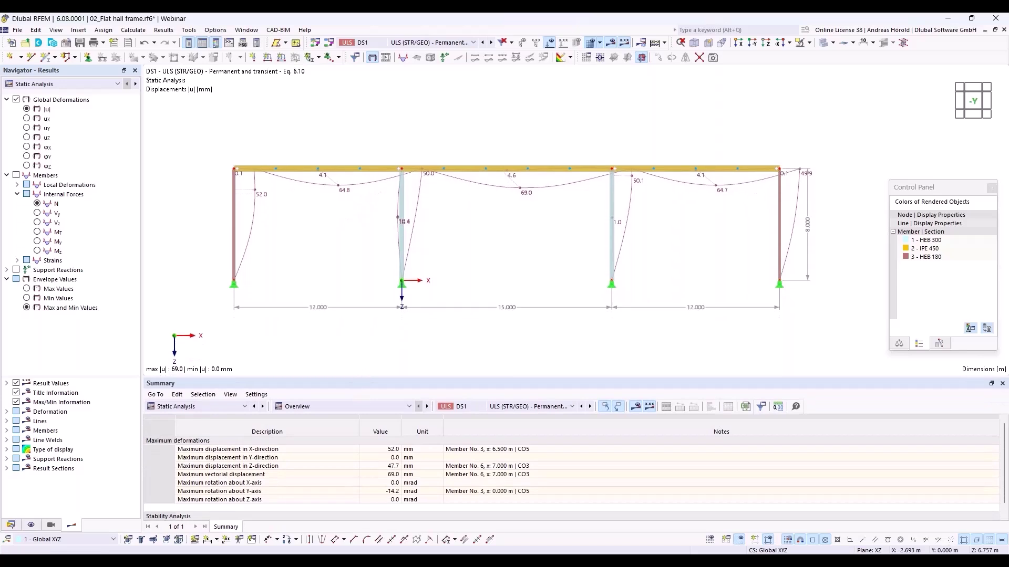
pyautogui.moveTo(364, 376); pyautogui.dragTo(365, 341)
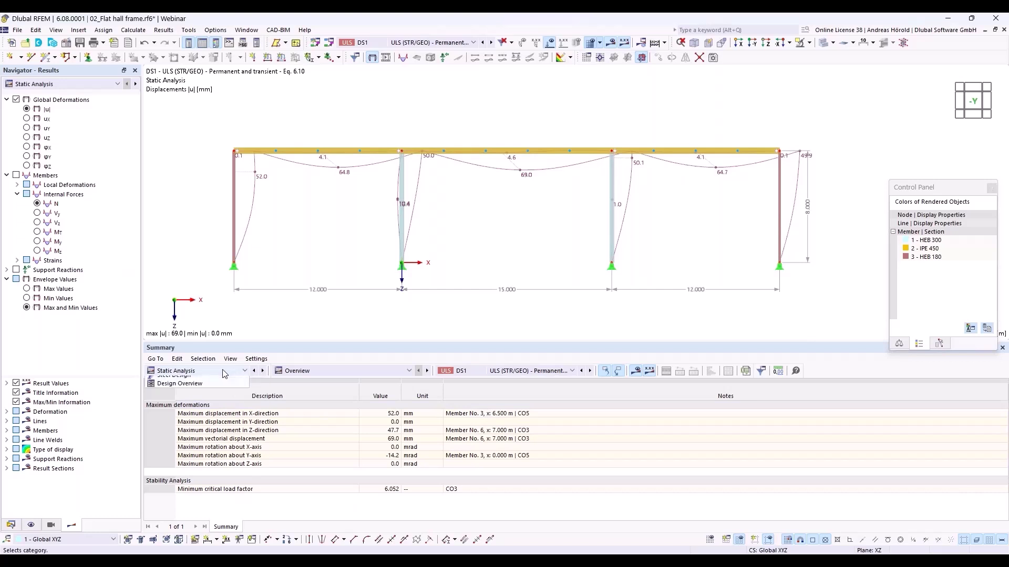
pyautogui.click(222, 371)
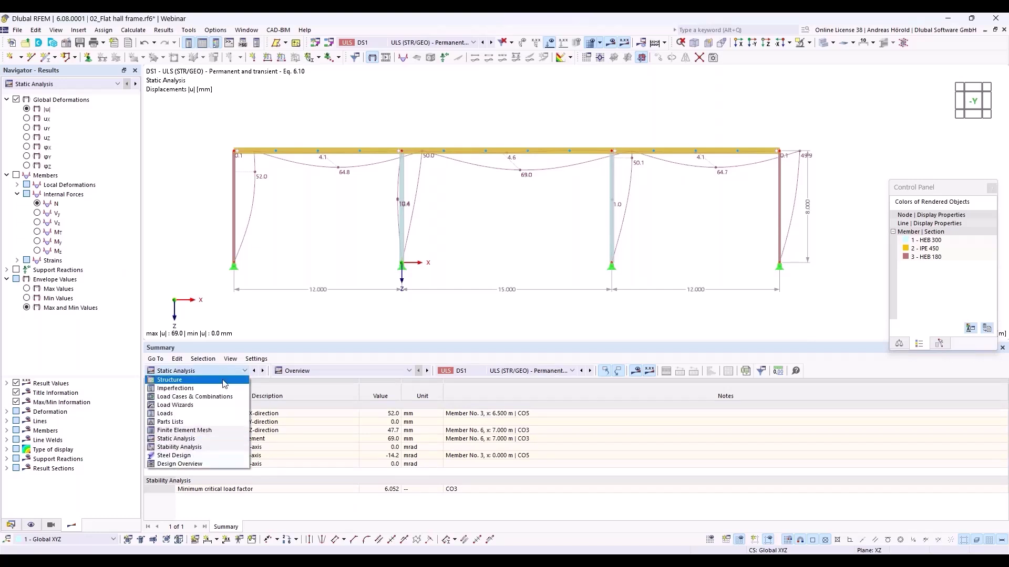
pyautogui.click(222, 447)
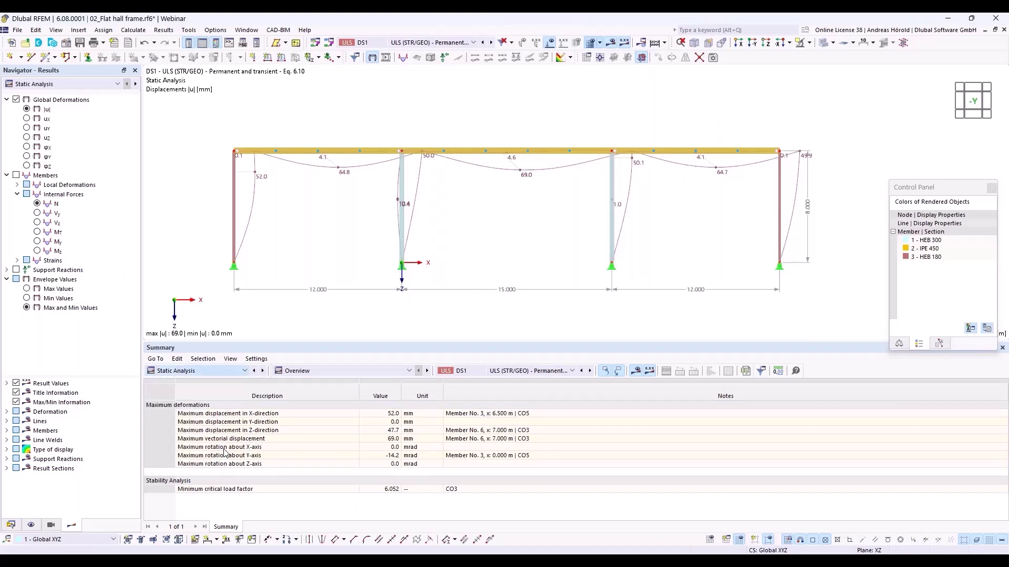
# Step: Show the stability results by member for load combination CO3
pyautogui.click(362, 371)
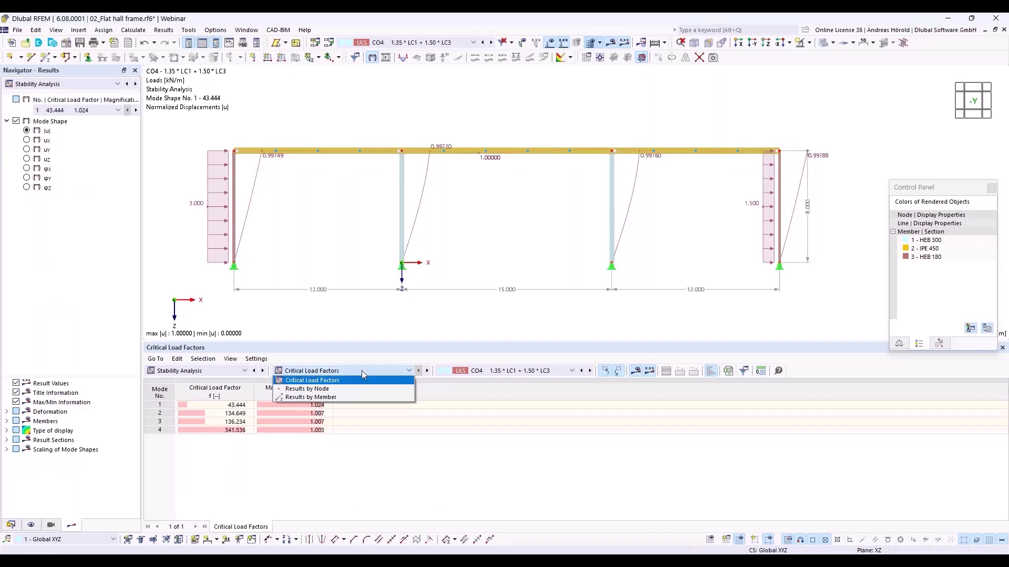
pyautogui.click(361, 398)
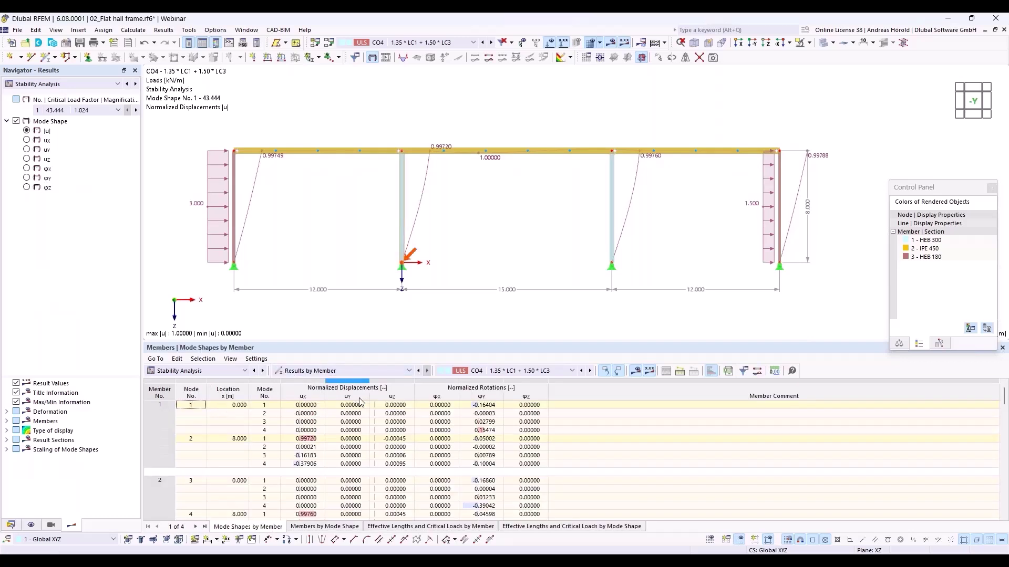
pyautogui.click(500, 374)
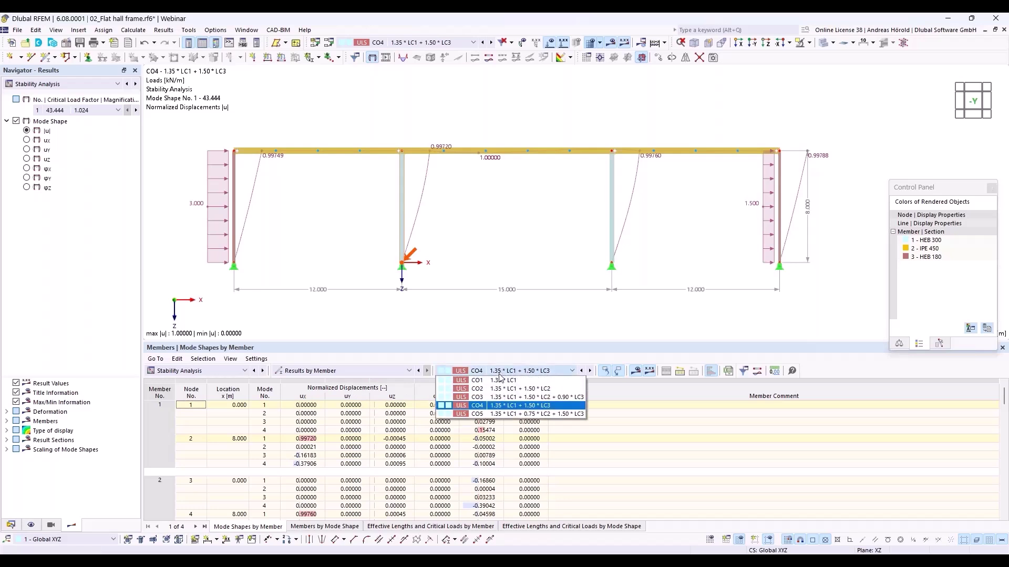
pyautogui.click(497, 402)
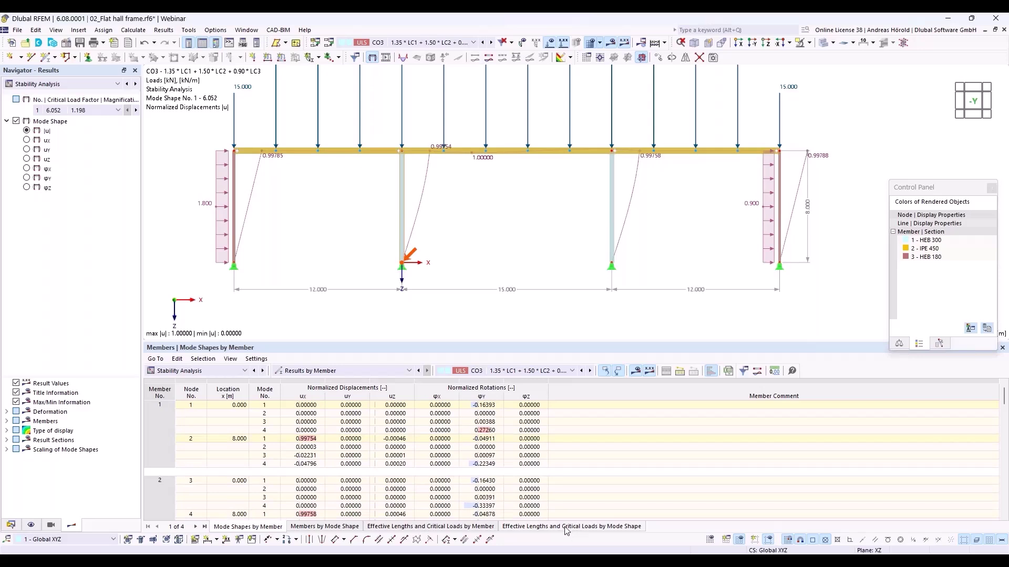
# Step: Examine the first-mode effective length factors about the u-axis for columns 1 to 4 in the effective lengths and critical loads by member
pyautogui.click(460, 527)
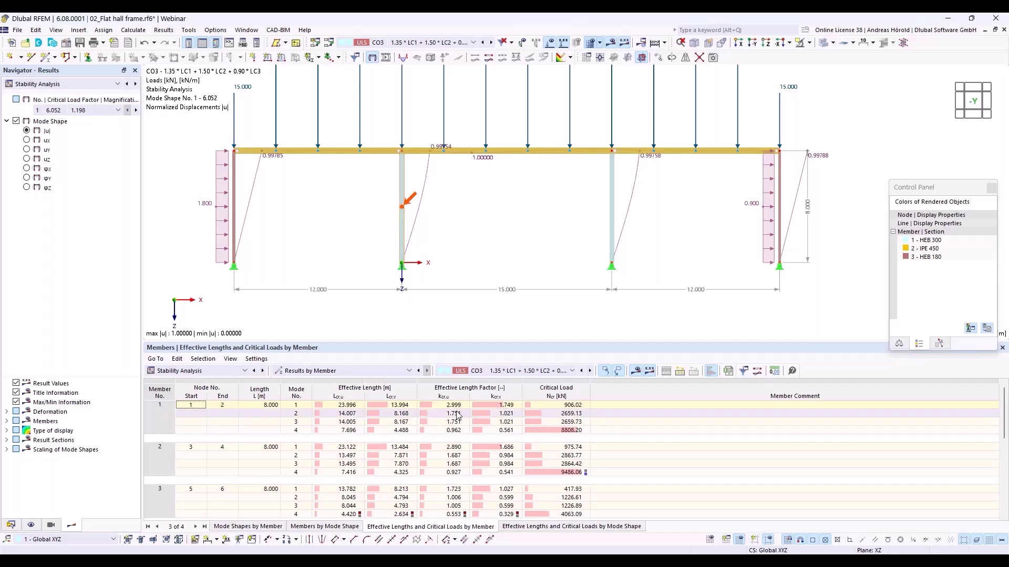
pyautogui.click(452, 405)
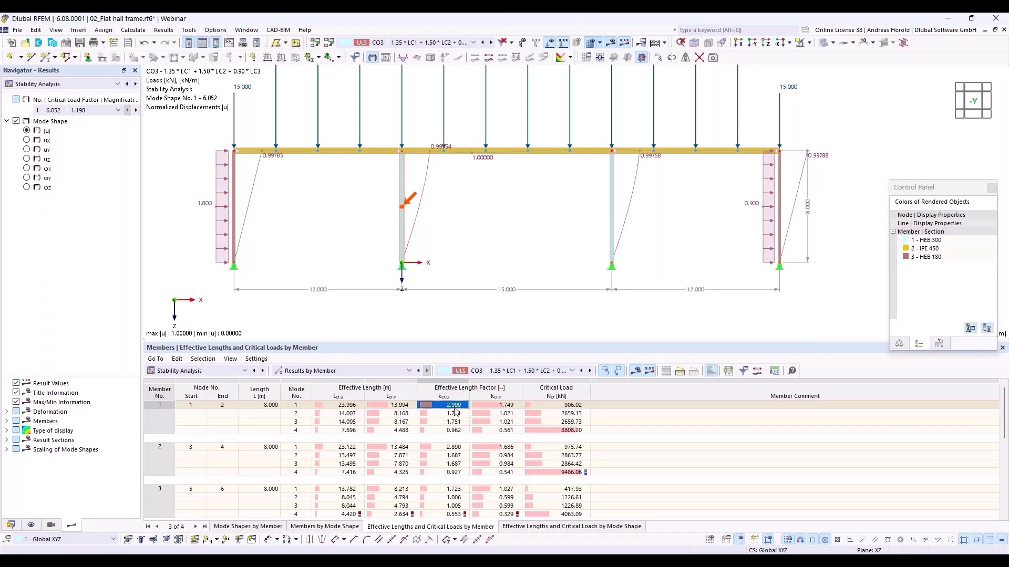
pyautogui.click(451, 447)
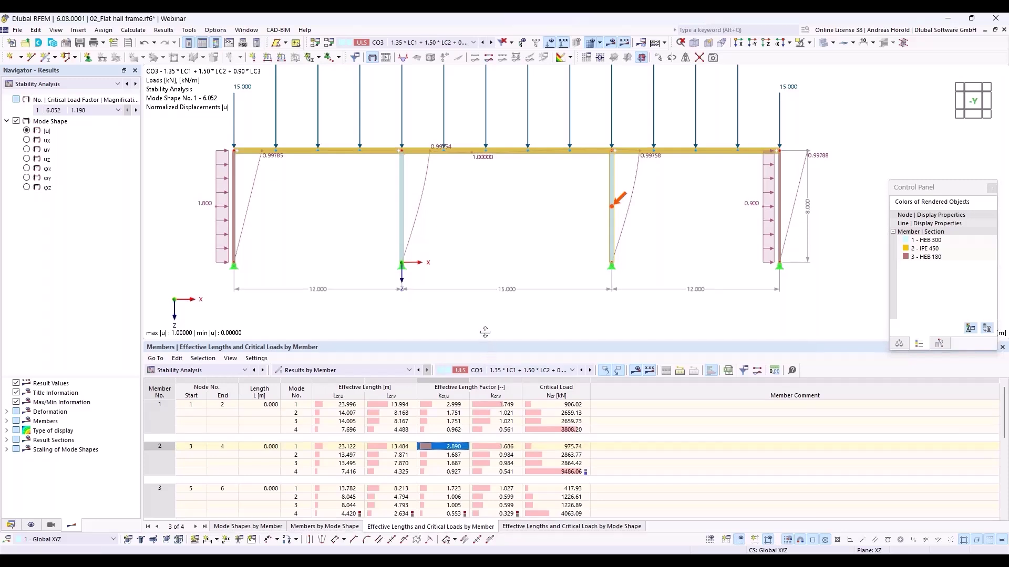
pyautogui.moveTo(486, 344); pyautogui.dragTo(484, 304)
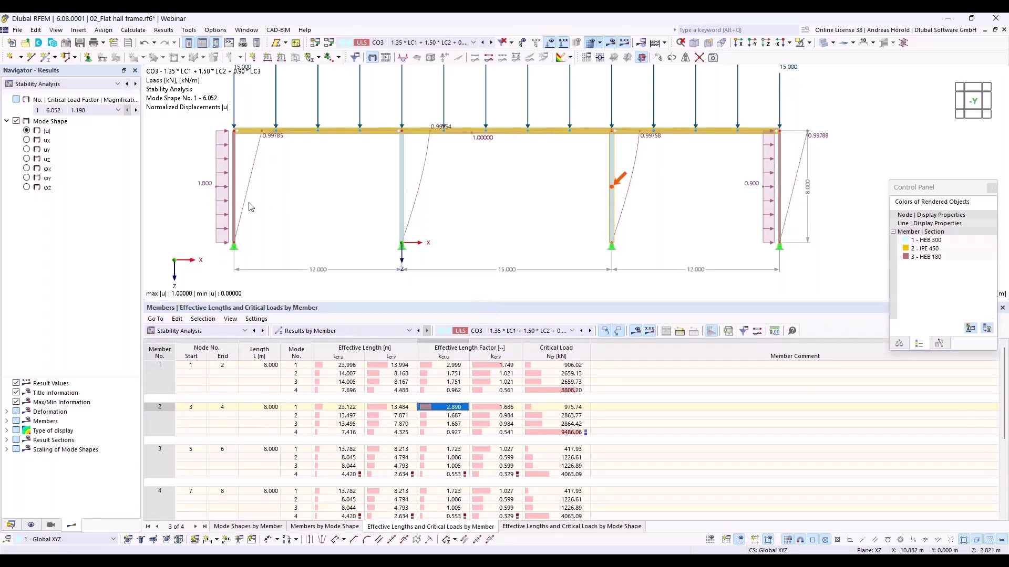
pyautogui.click(453, 450)
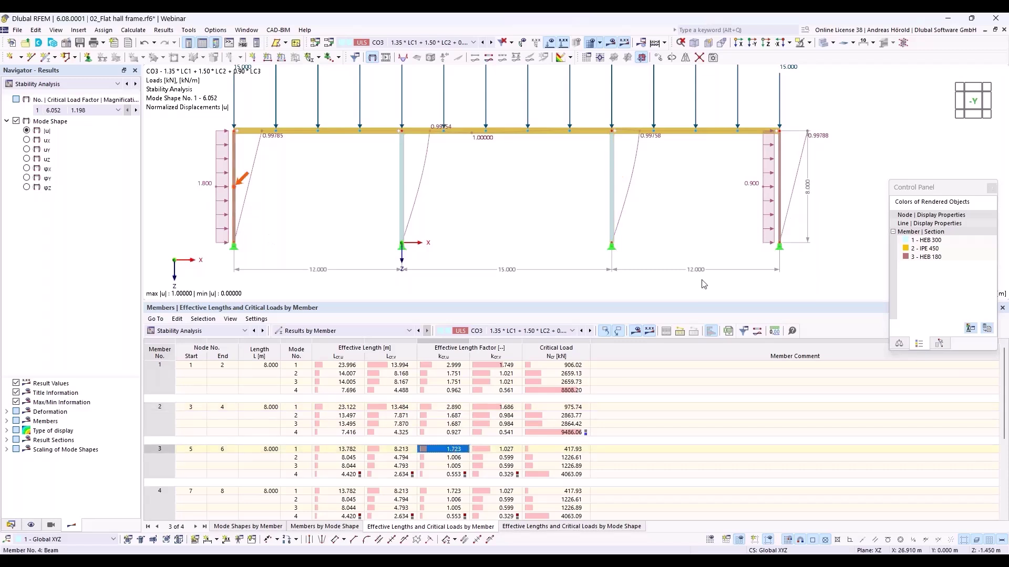
pyautogui.click(451, 493)
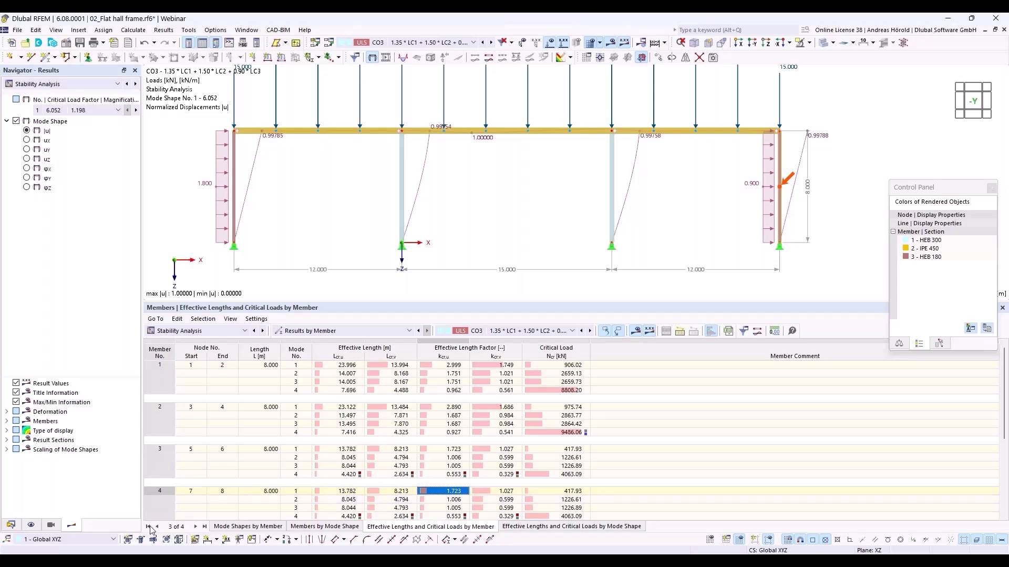
# Step: Assign combination wizard 1 (SA2, second-order P-Δ, Picard) to design situation DS1 and allow the existing results to be deleted
pyautogui.click(10, 524)
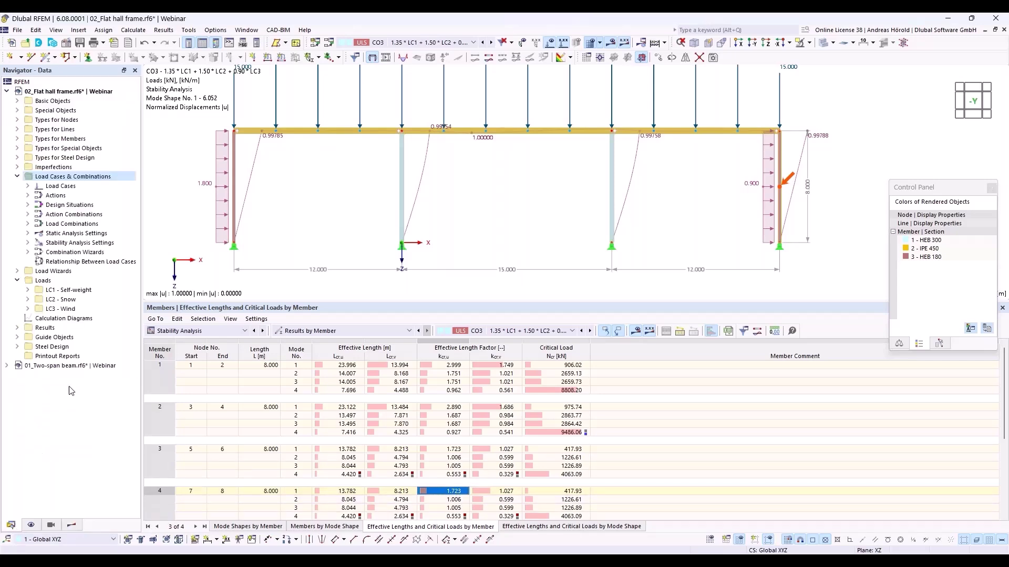
pyautogui.click(27, 205)
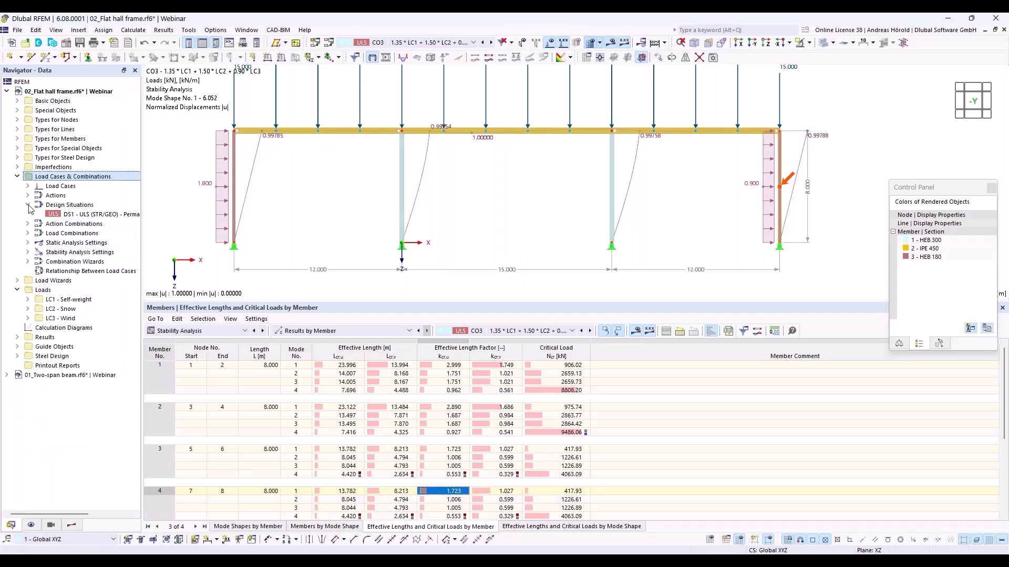
pyautogui.doubleClick(91, 216)
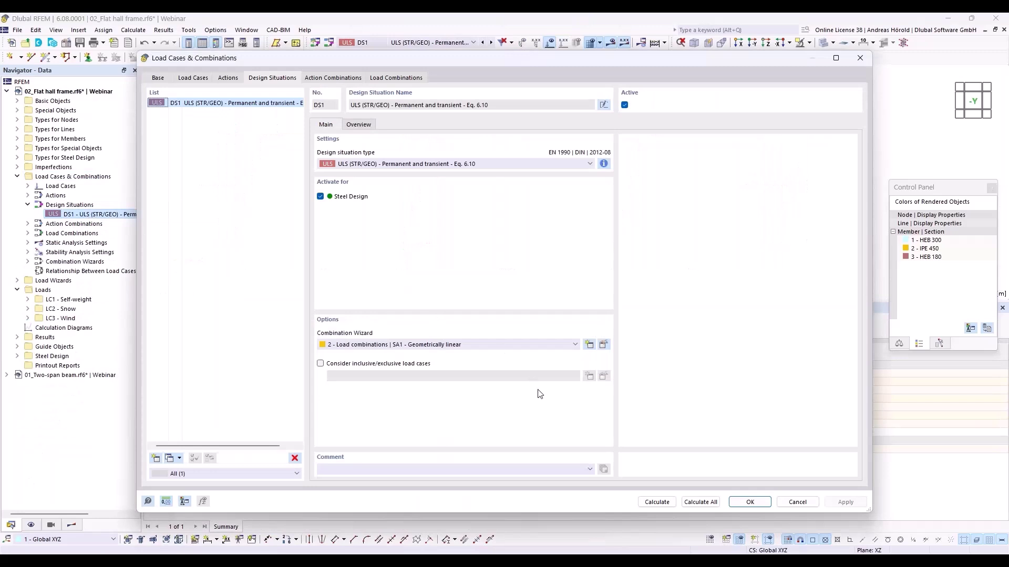
pyautogui.click(480, 349)
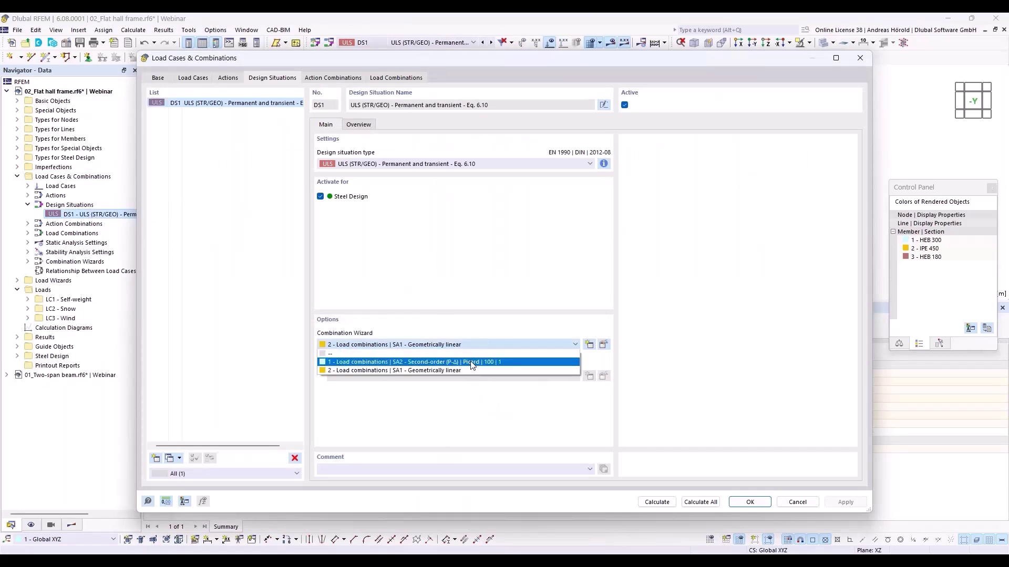
pyautogui.click(472, 362)
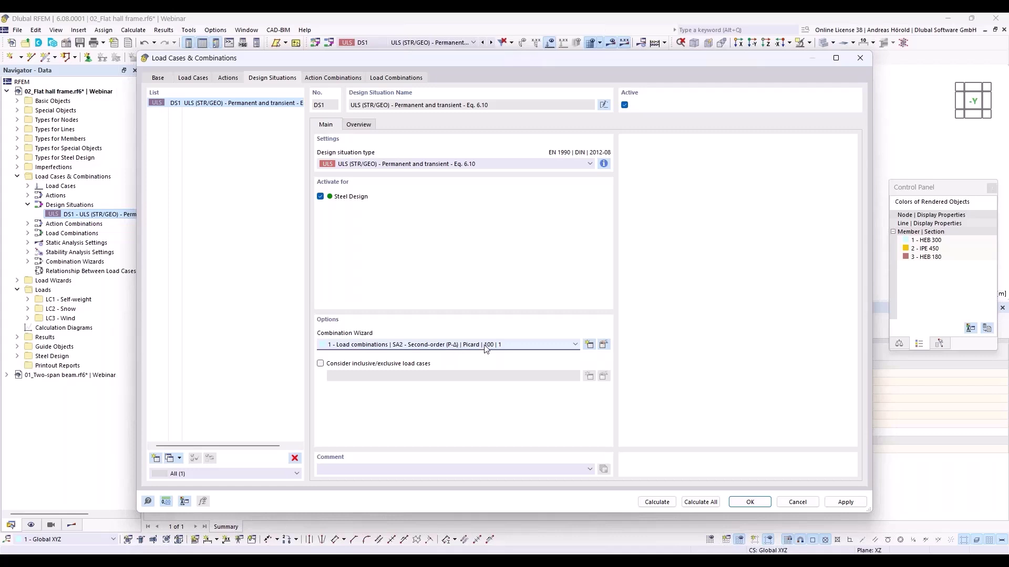
pyautogui.click(603, 346)
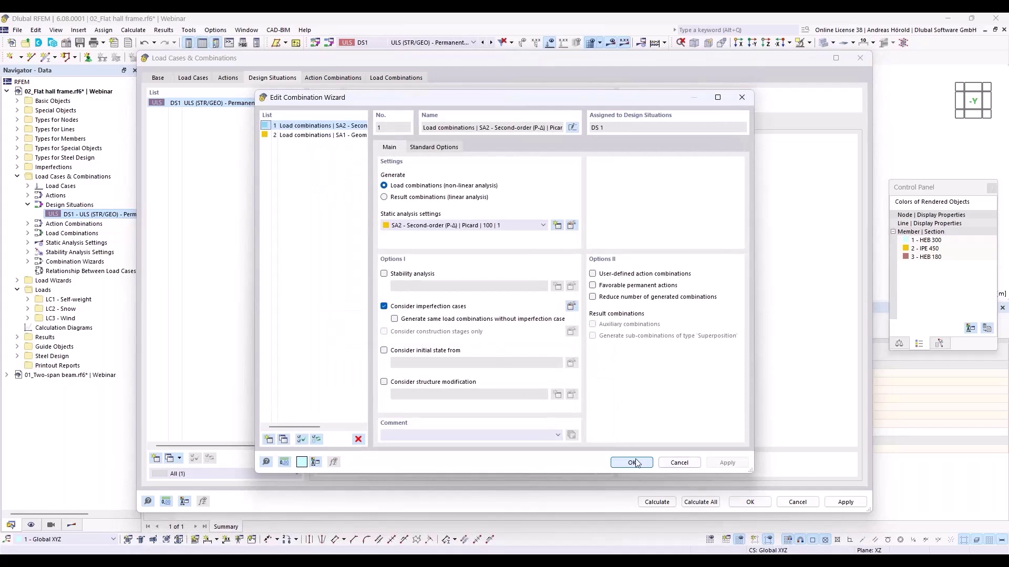
pyautogui.click(677, 461)
pyautogui.click(759, 506)
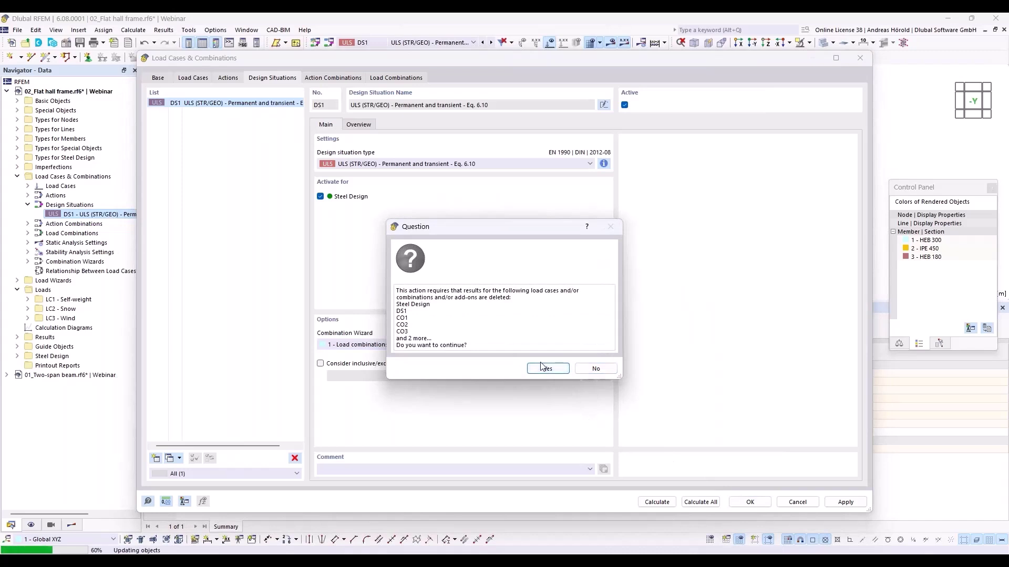
pyautogui.click(545, 368)
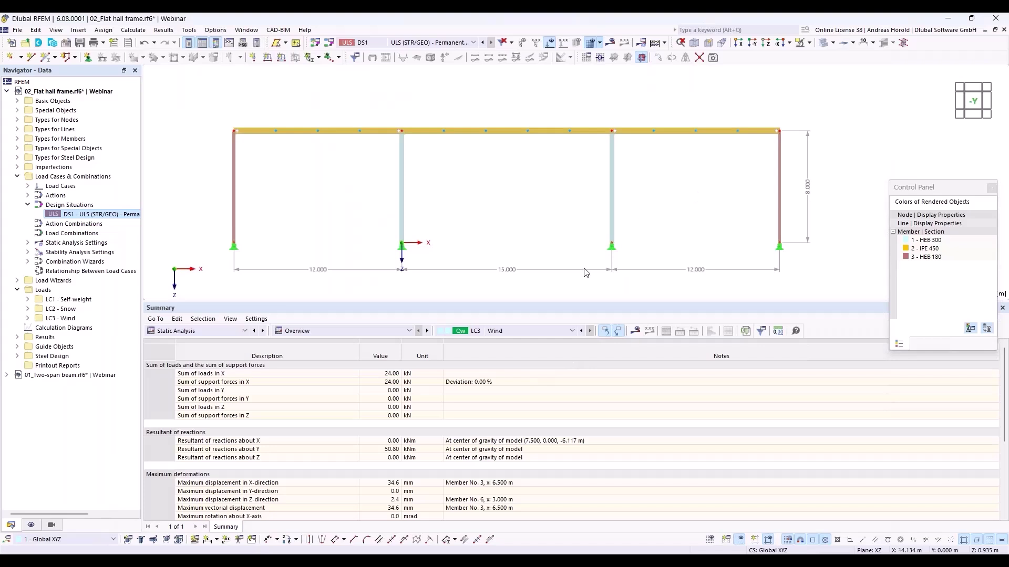
# Step: Create a new steel design effective lengths definition for the two inner HEB 300 columns together
pyautogui.moveTo(581, 305); pyautogui.dragTo(572, 489)
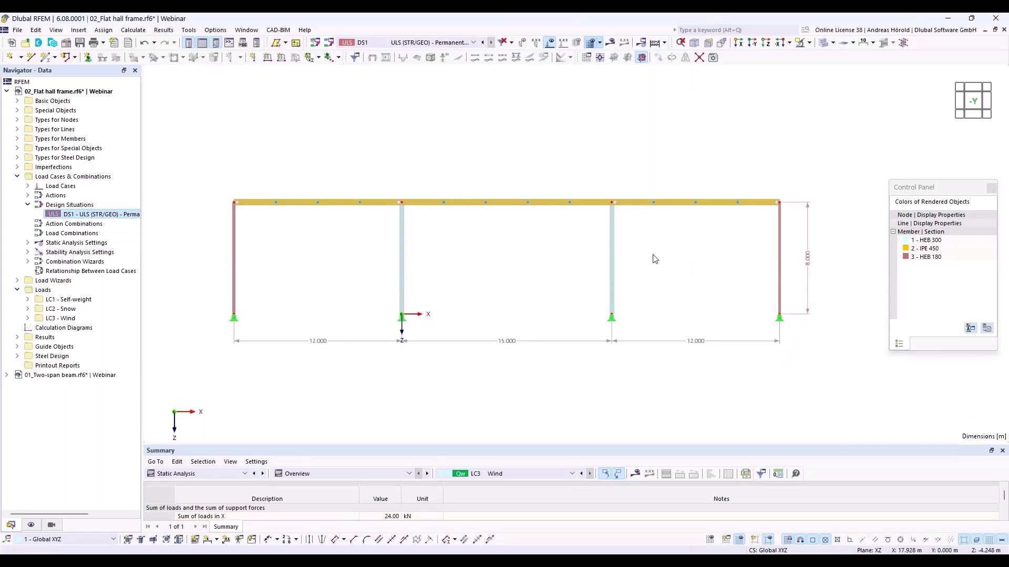
pyautogui.rightClick(402, 264)
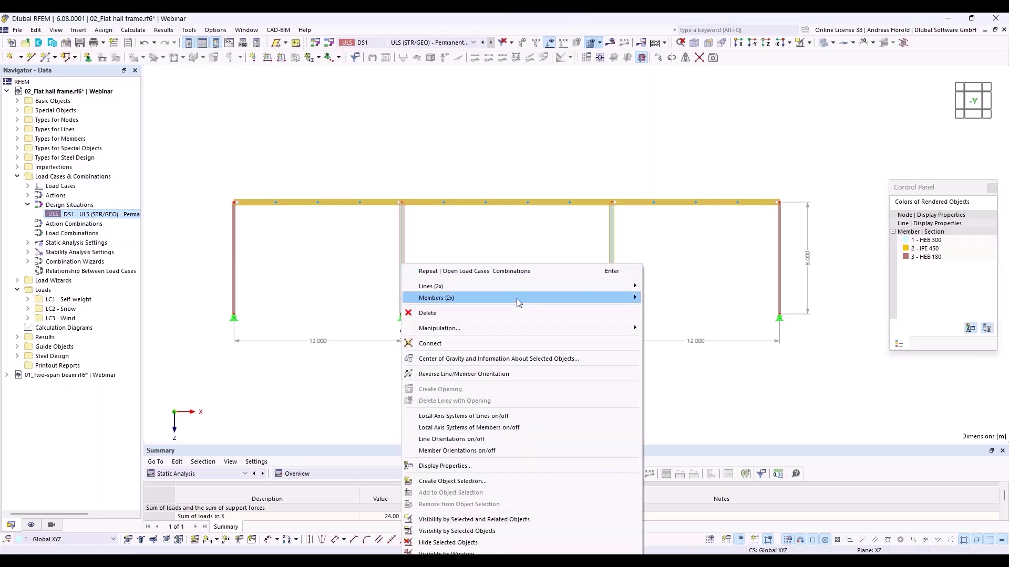
pyautogui.moveTo(519, 297)
pyautogui.click(672, 298)
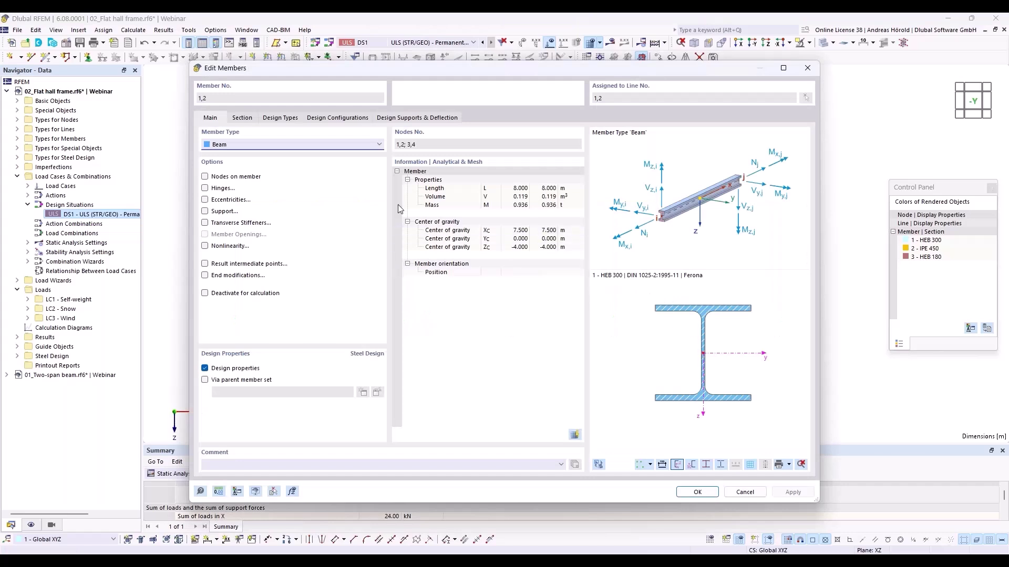
pyautogui.click(330, 119)
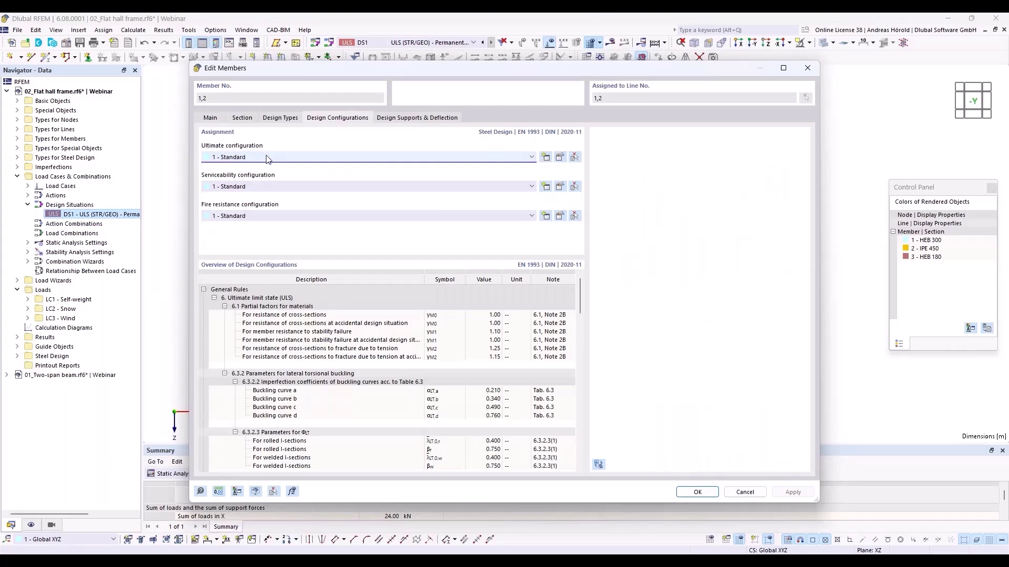
pyautogui.click(282, 119)
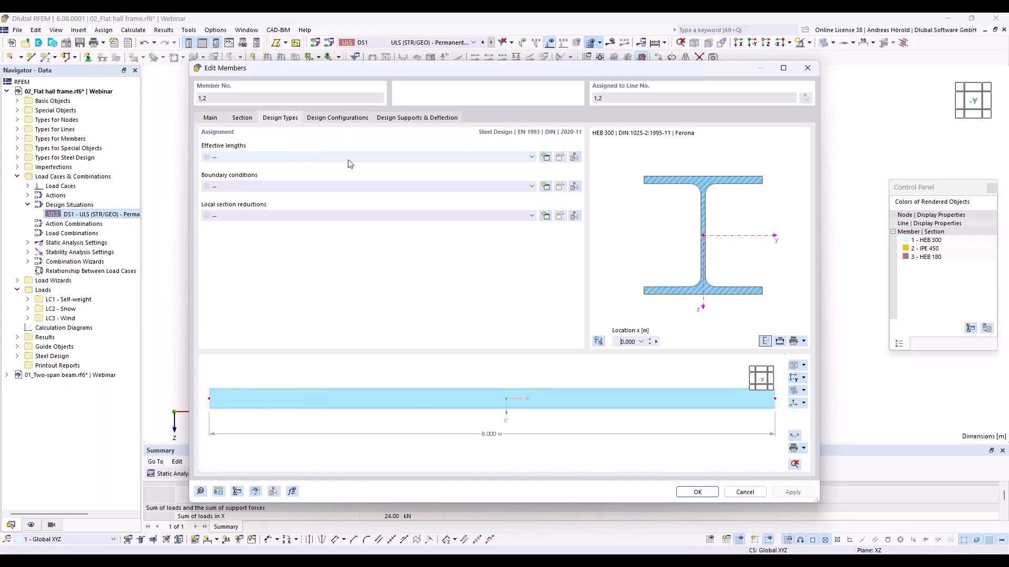
pyautogui.click(546, 158)
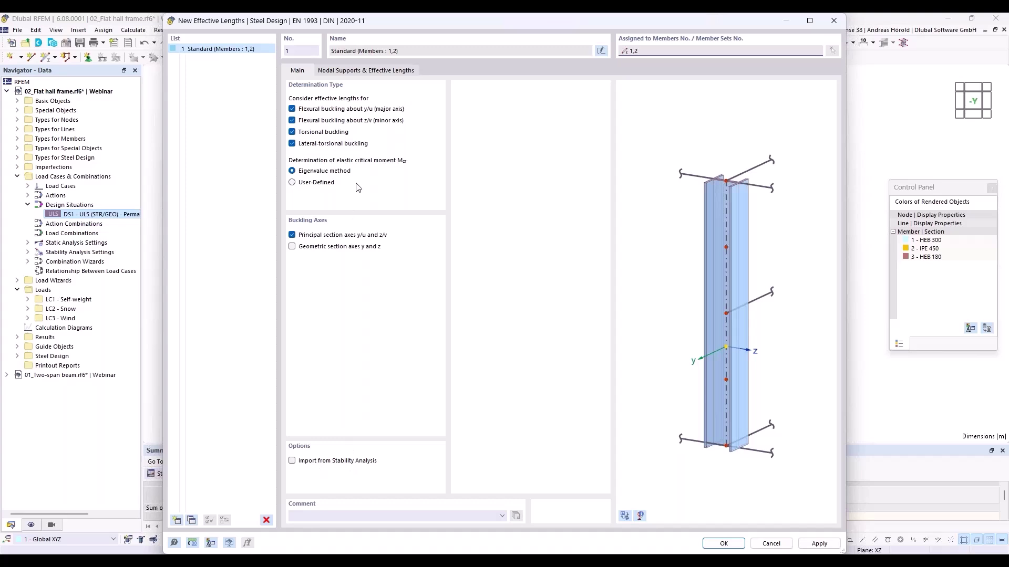
# Step: Set the inner columns' effective length factor ky/u to 3.00 and apply the definition to both members
pyautogui.click(362, 74)
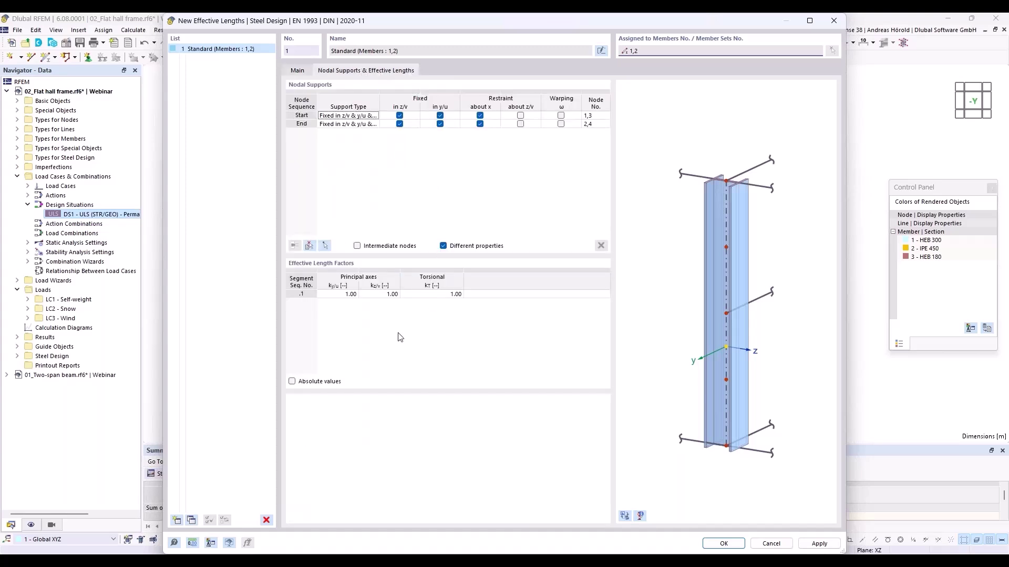
pyautogui.click(347, 294)
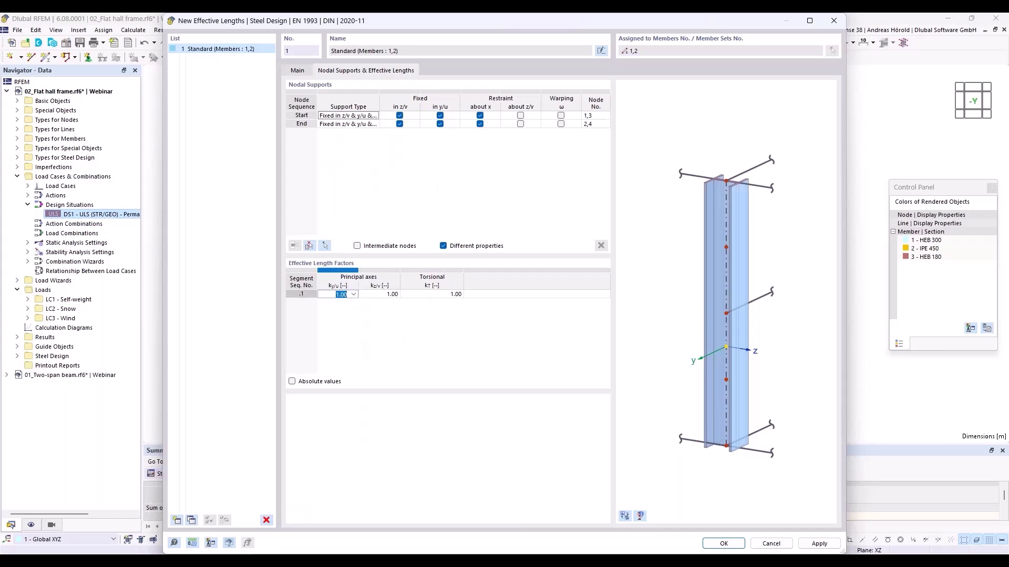
pyautogui.write('3')
pyautogui.click(724, 544)
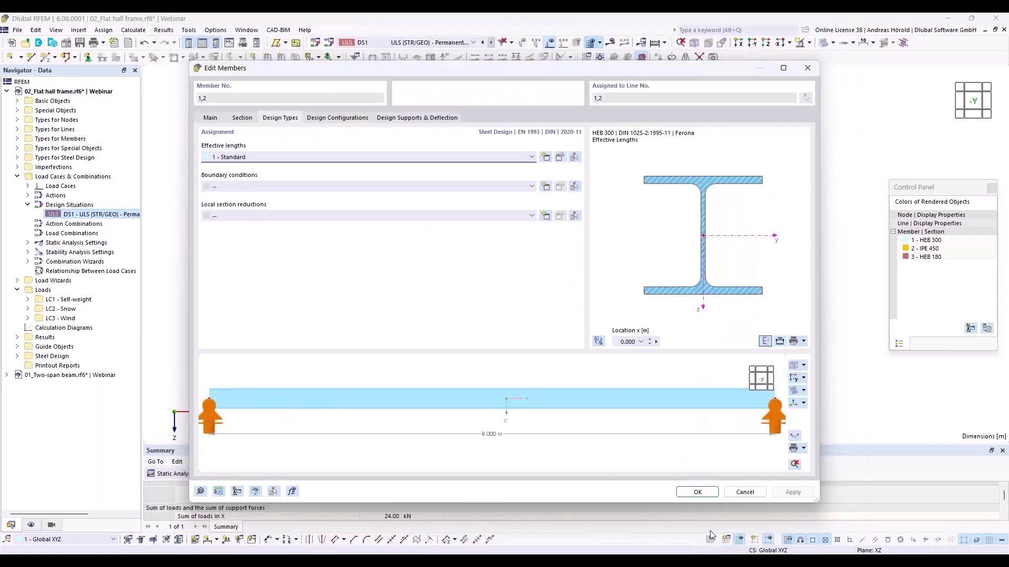
pyautogui.click(696, 492)
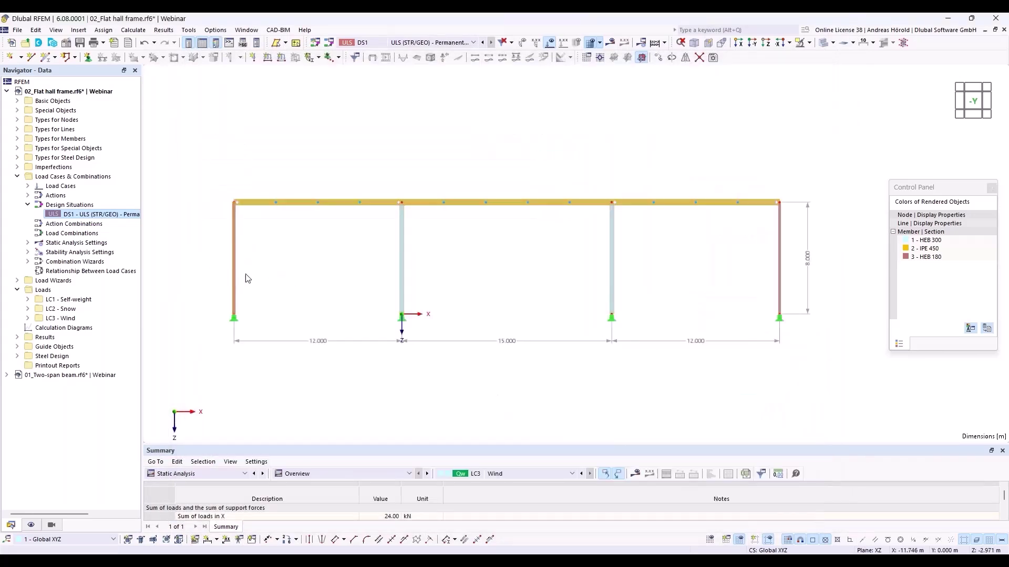
# Step: Create a second effective lengths definition for the two outer HEB 180 columns together
pyautogui.click(776, 269)
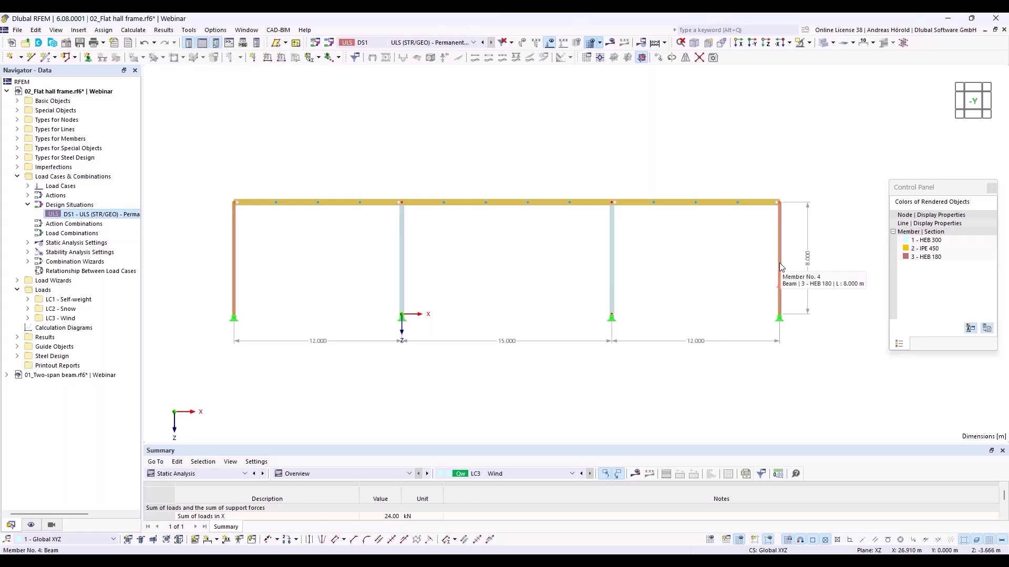
pyautogui.rightClick(779, 263)
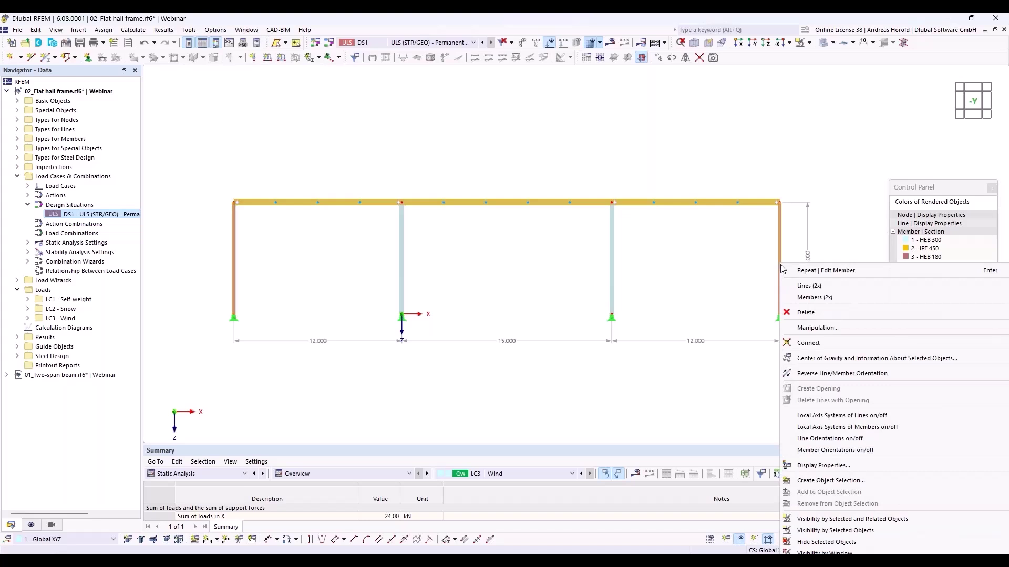
pyautogui.moveTo(804, 298)
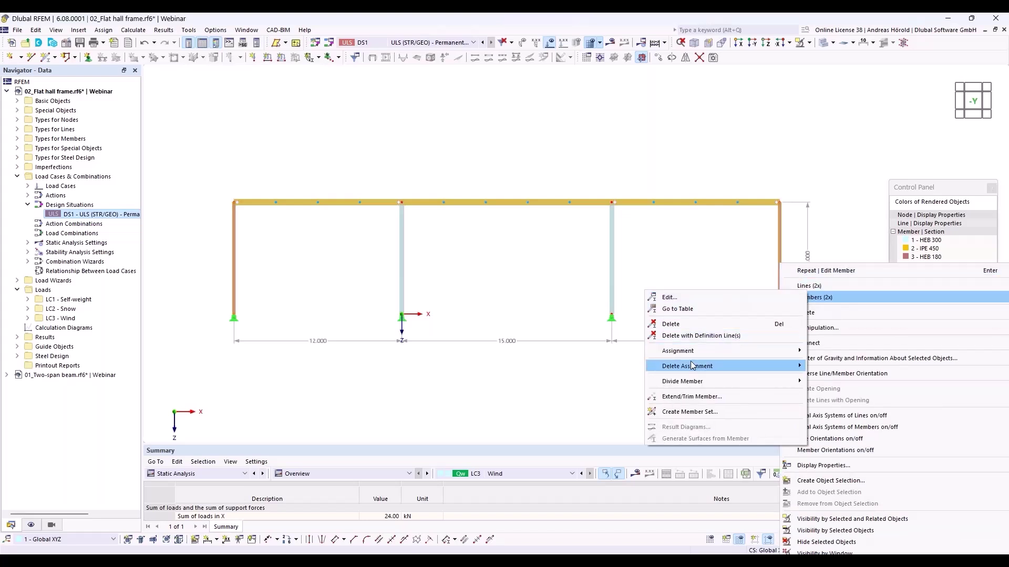
pyautogui.moveTo(693, 373)
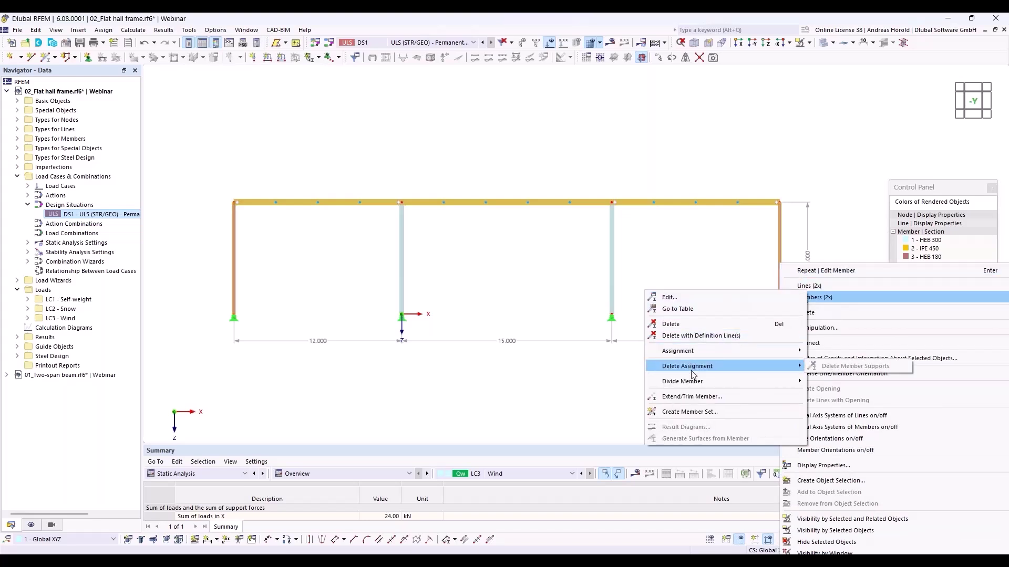
pyautogui.click(722, 297)
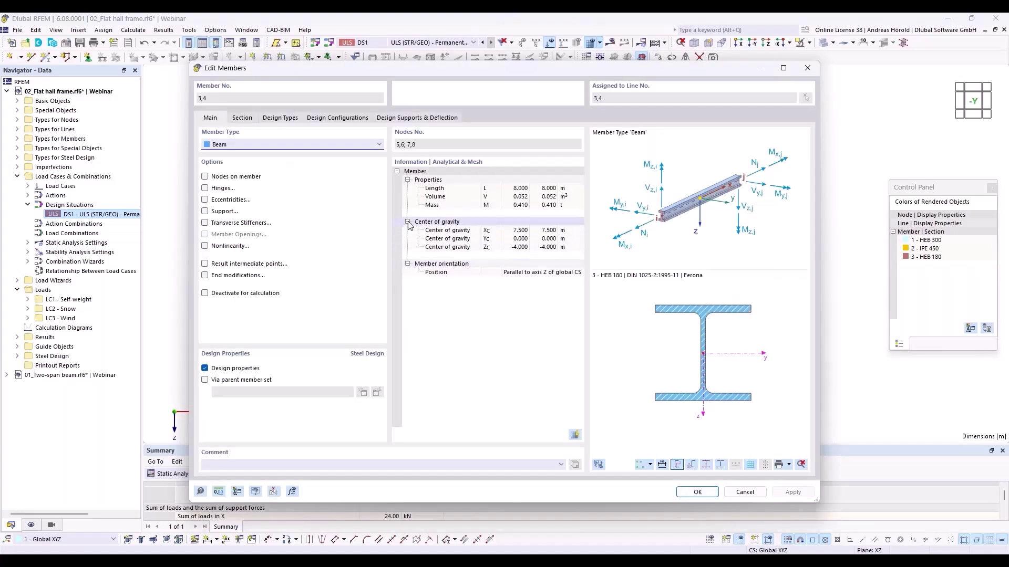
pyautogui.click(279, 119)
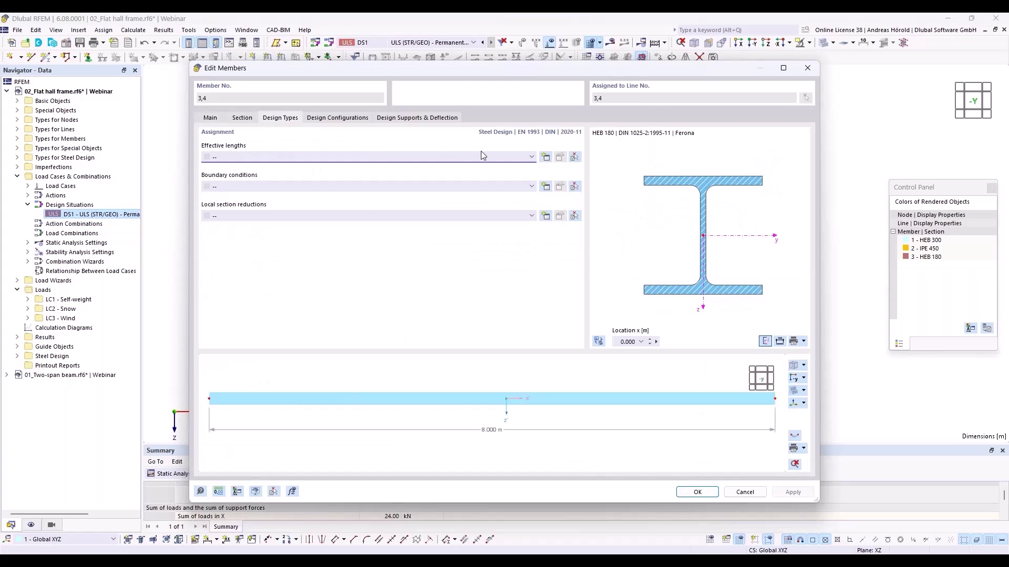
pyautogui.click(544, 156)
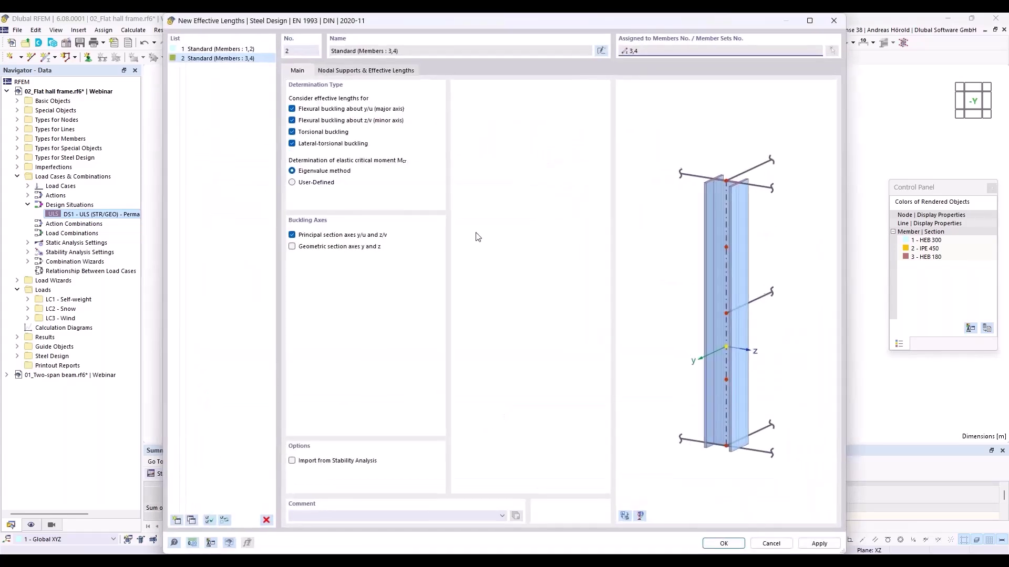
# Step: Set the outer columns' effective length factor ky/u to 1.72 and apply the definition to both members
pyautogui.click(353, 73)
pyautogui.click(341, 294)
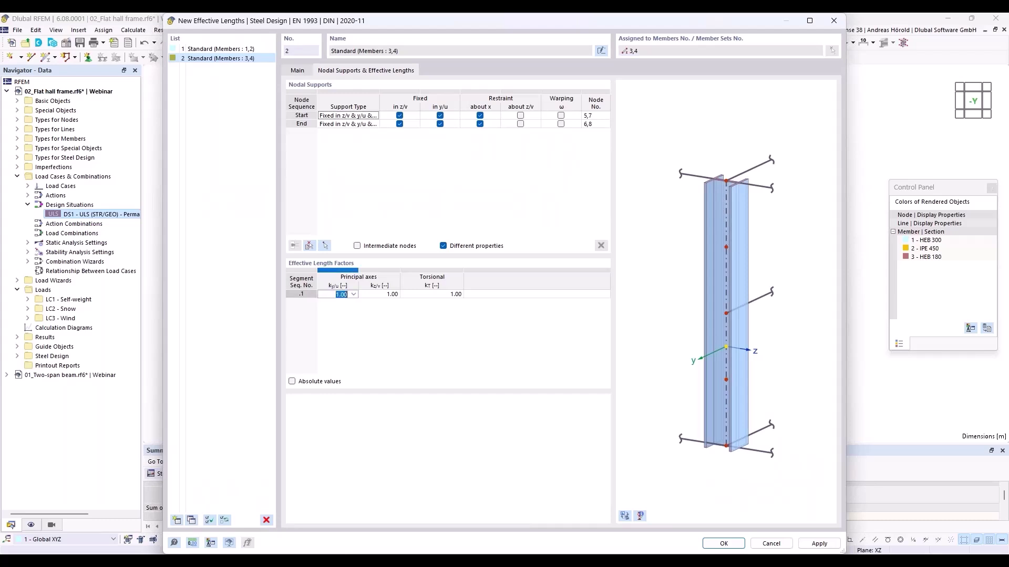
pyautogui.write('1')
pyautogui.click(719, 544)
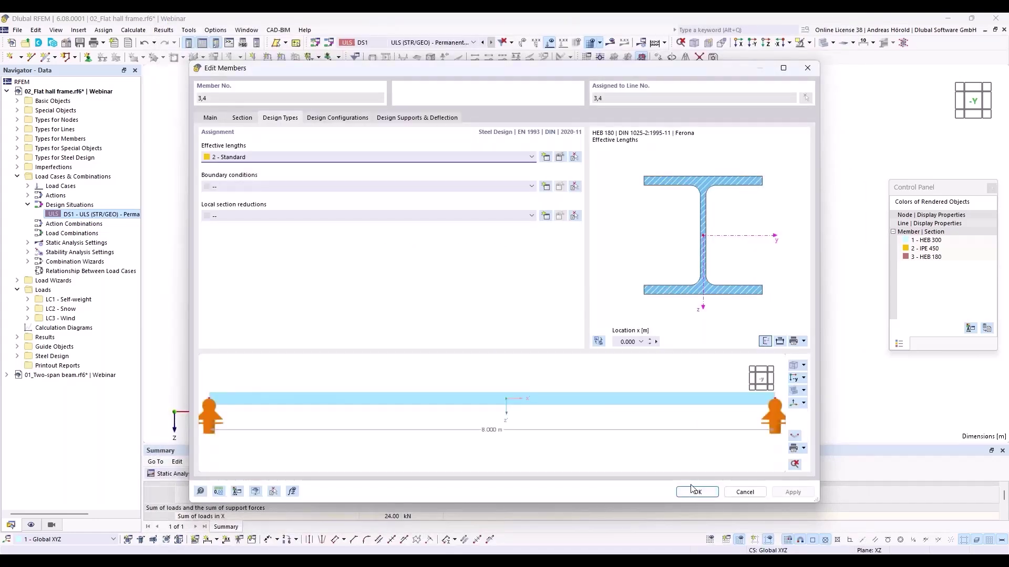
pyautogui.click(695, 491)
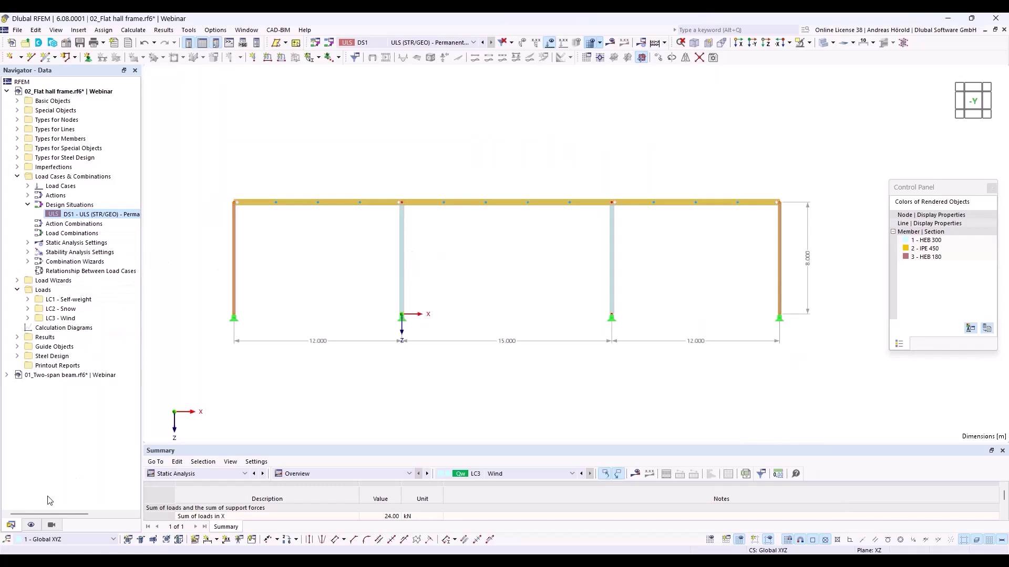
# Step: Turn on the display of member effective lengths for steel design in the model view
pyautogui.click(31, 526)
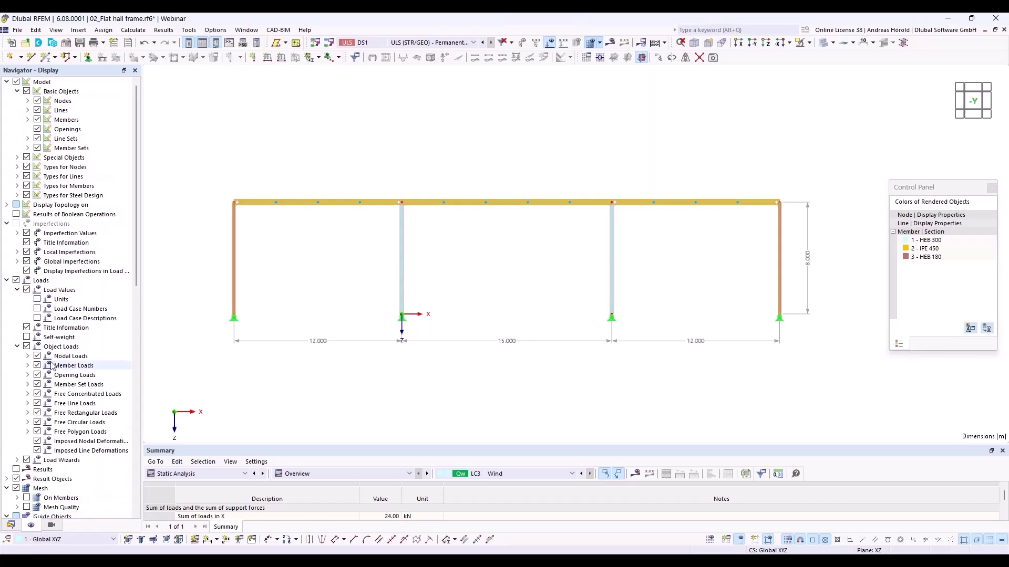
pyautogui.click(17, 196)
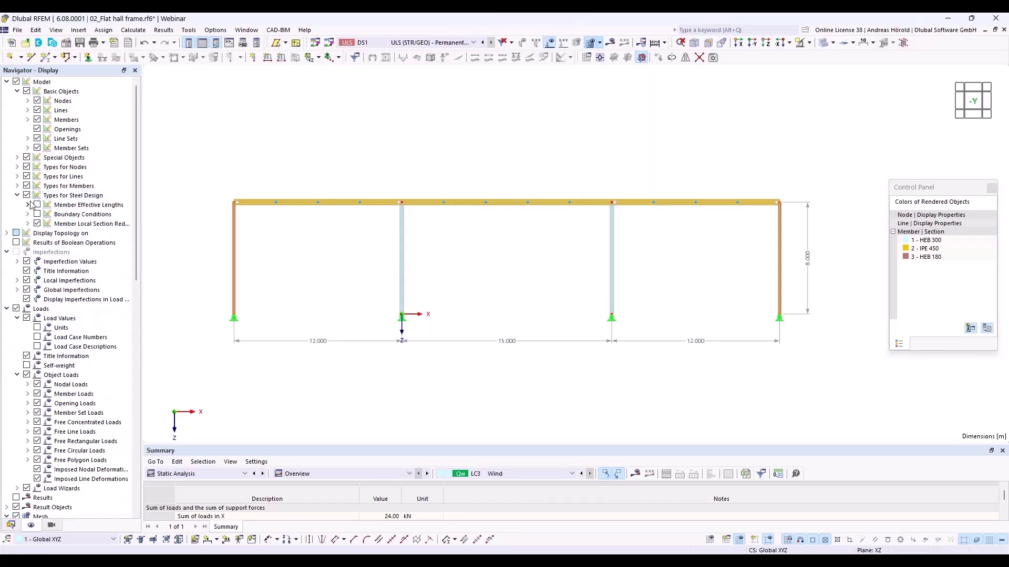
pyautogui.click(37, 205)
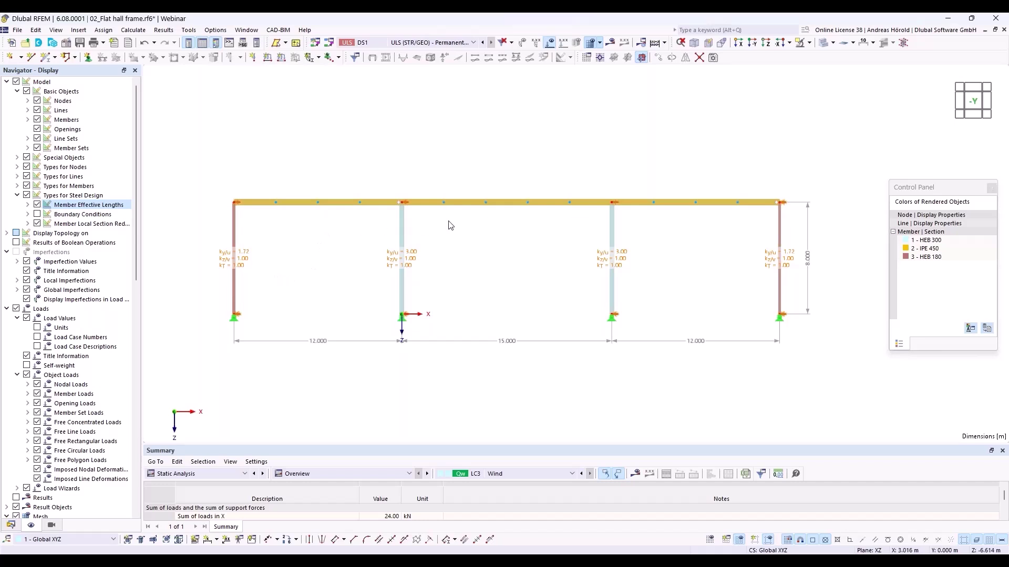
# Step: Create a new effective lengths definition for the middle 15 m IPE 450 beam in its steel design types
pyautogui.rightClick(470, 206)
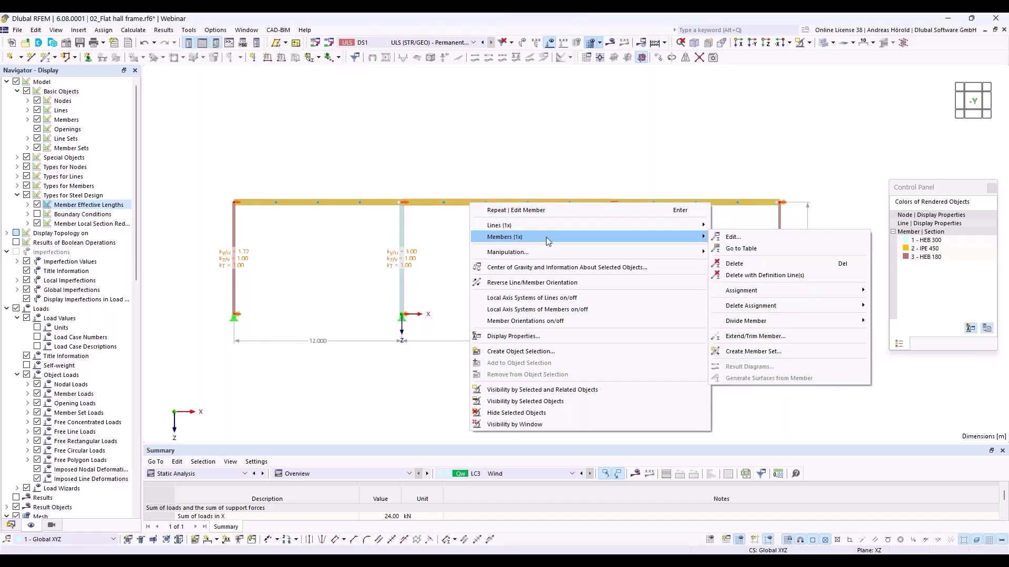
pyautogui.click(734, 238)
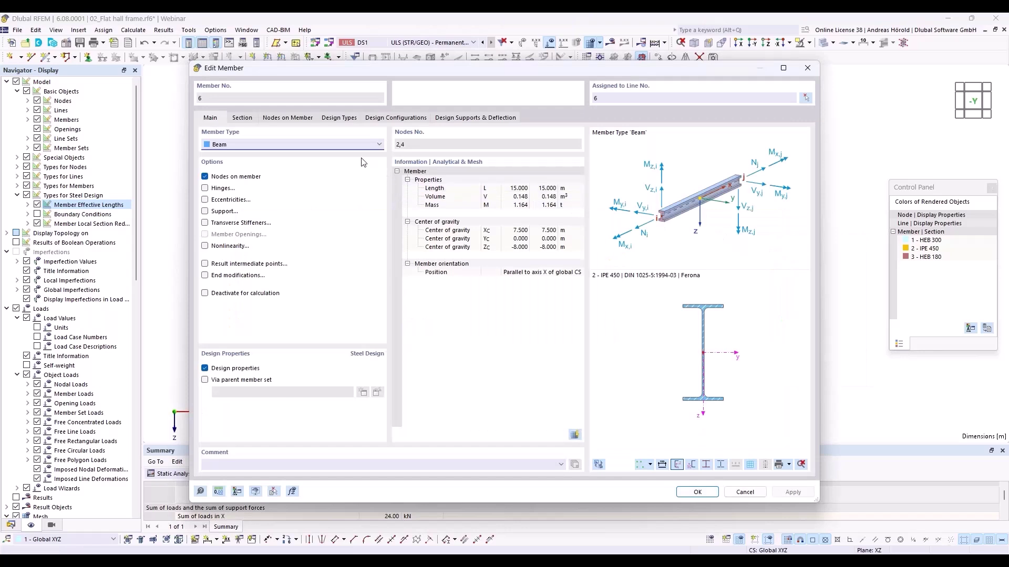
pyautogui.click(330, 119)
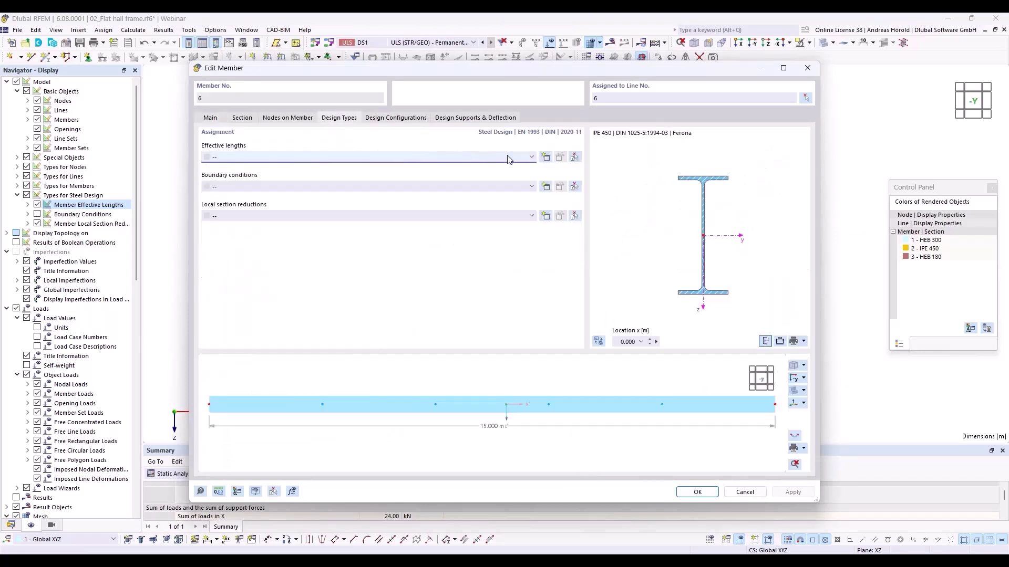
pyautogui.click(545, 157)
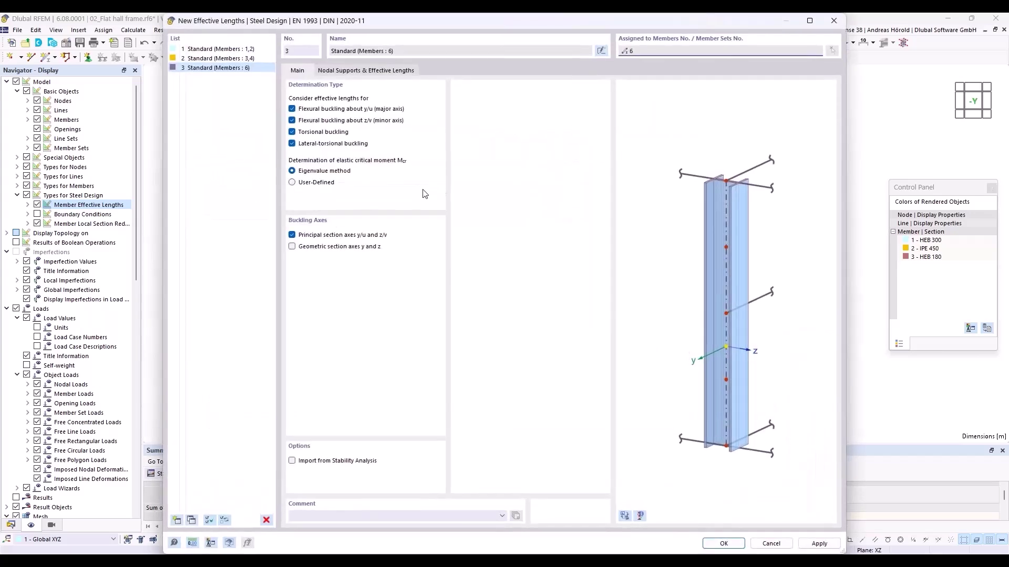
# Step: Import the middle beam's intermediate nodes into the nodal supports and fix all four of them in y/u
pyautogui.click(346, 71)
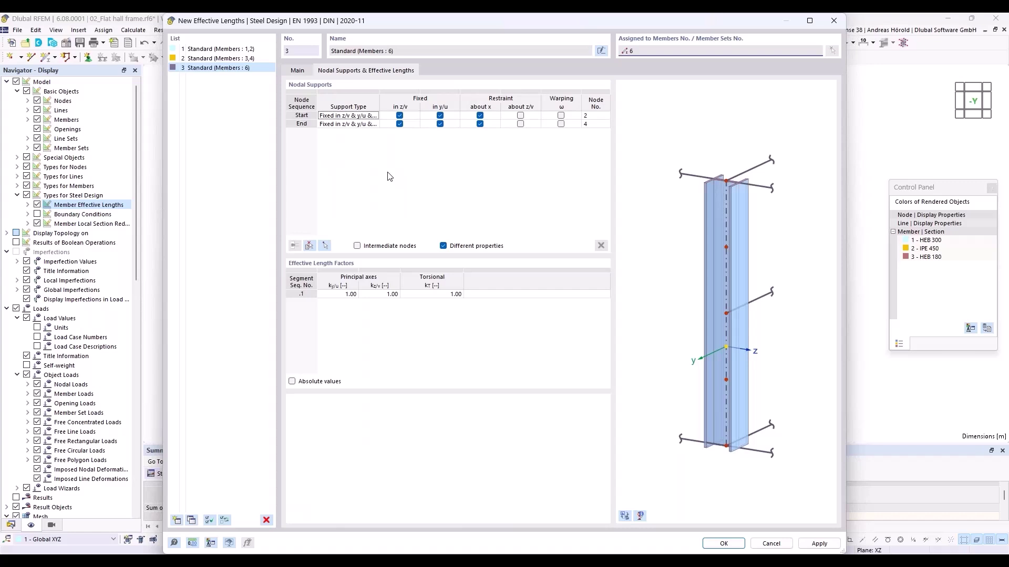
pyautogui.click(309, 246)
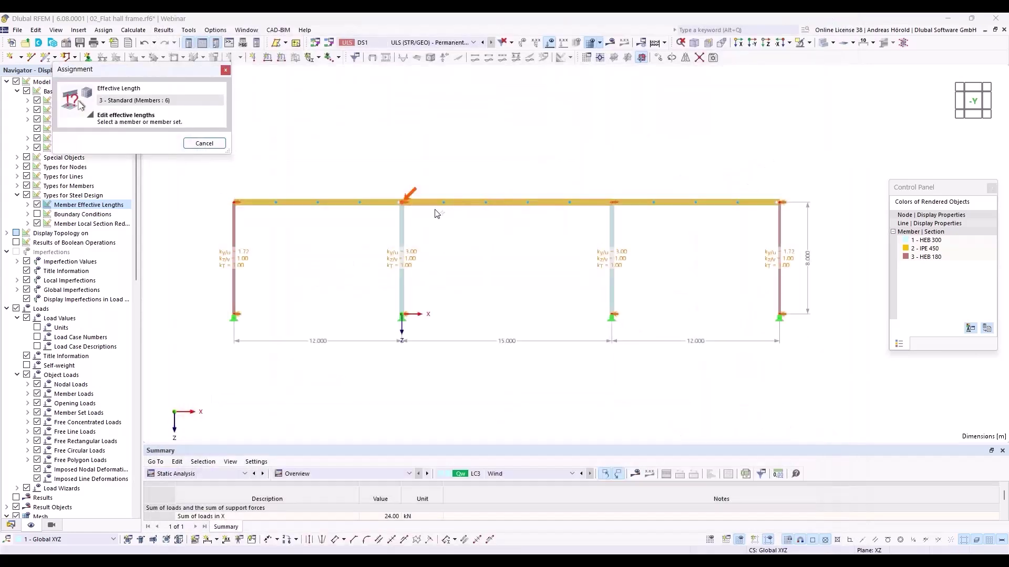
pyautogui.click(507, 201)
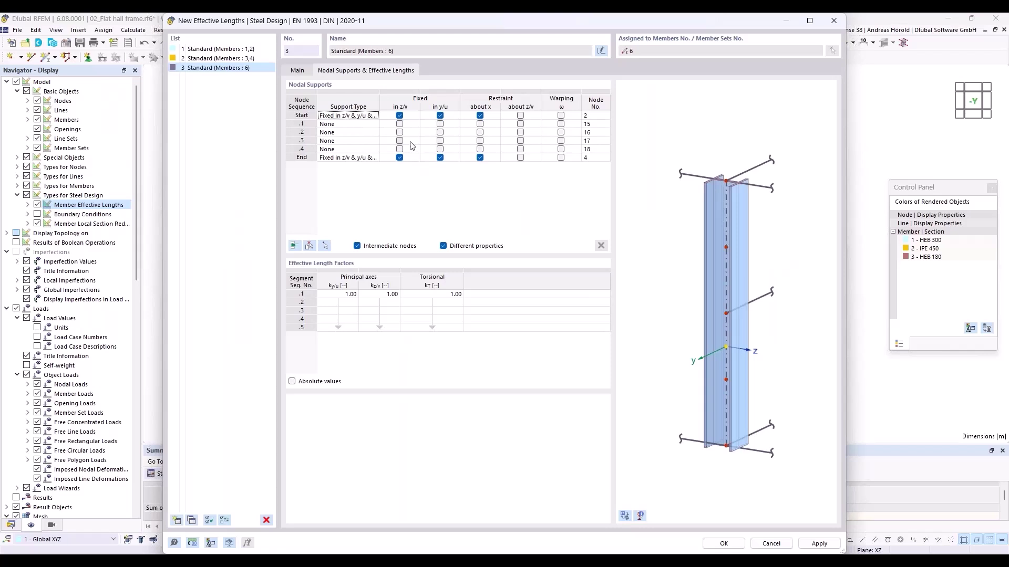
pyautogui.click(440, 124)
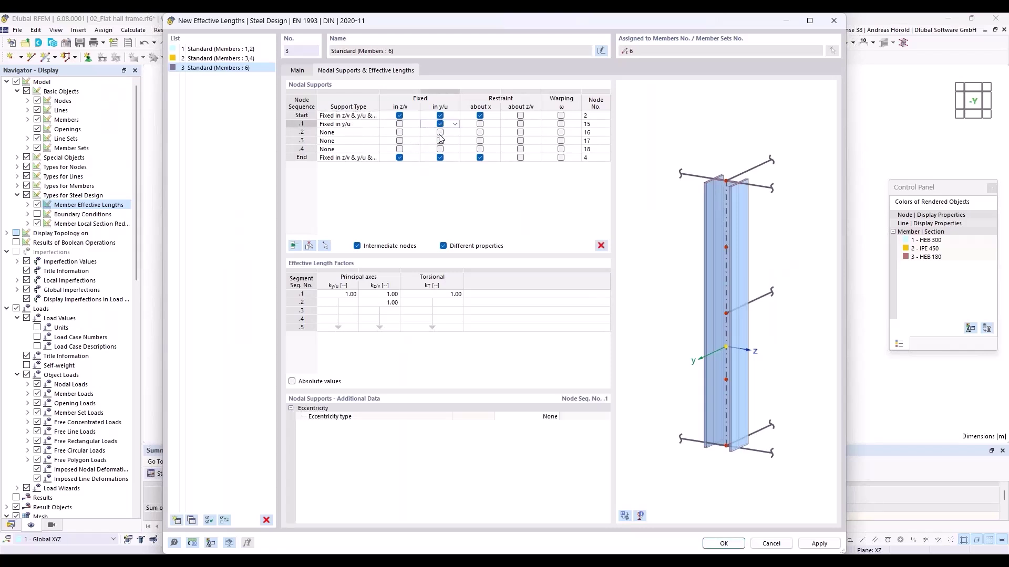
pyautogui.click(440, 132)
pyautogui.click(441, 141)
pyautogui.click(440, 149)
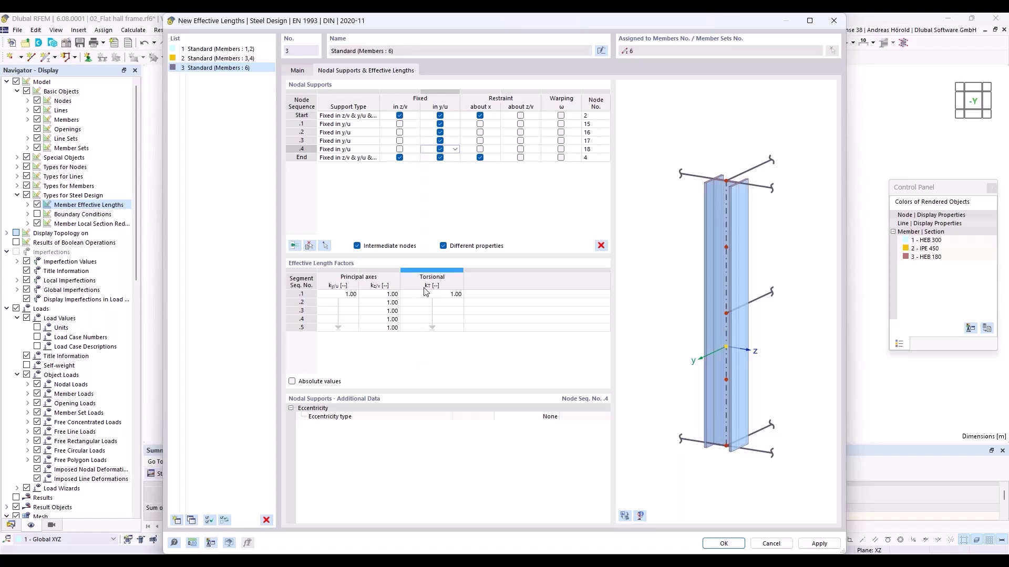
# Step: Set the eccentricity type of the four intermediate supports to At upper flange and apply the definition to the middle beam
pyautogui.click(455, 126)
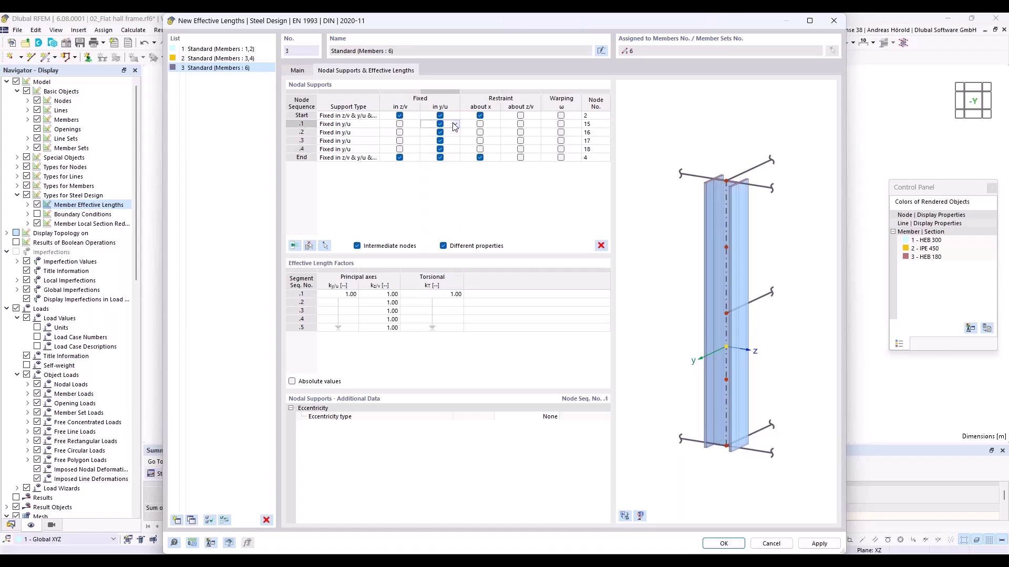
pyautogui.keyDown('shift'); pyautogui.click(455, 149); pyautogui.keyUp('shift')
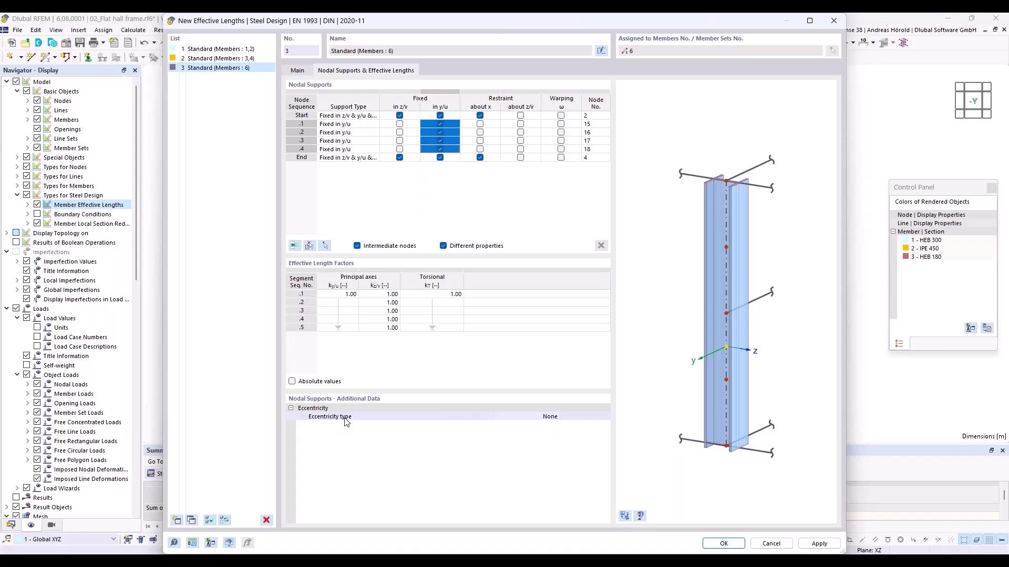
pyautogui.click(543, 422)
pyautogui.click(555, 415)
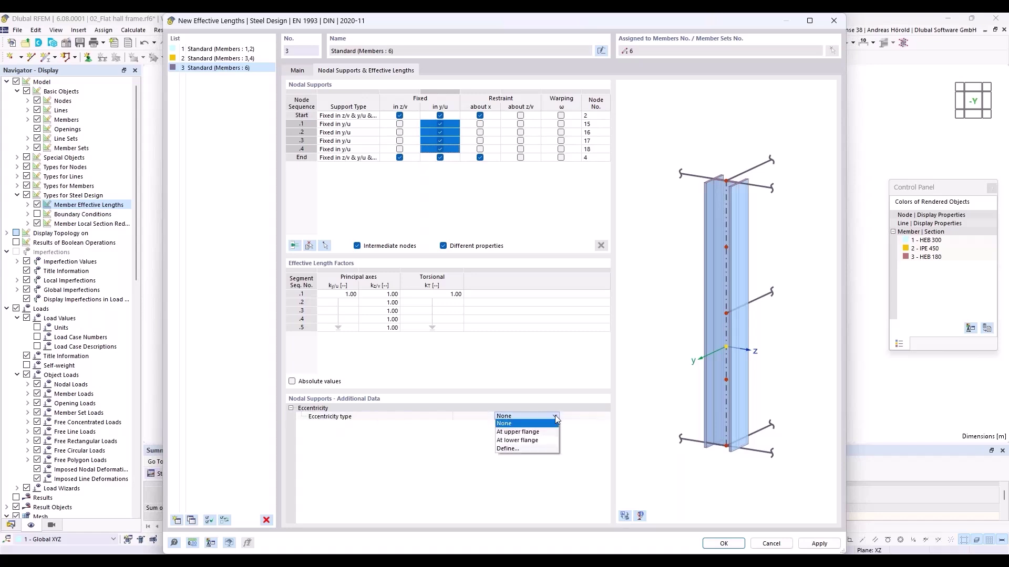
pyautogui.click(546, 432)
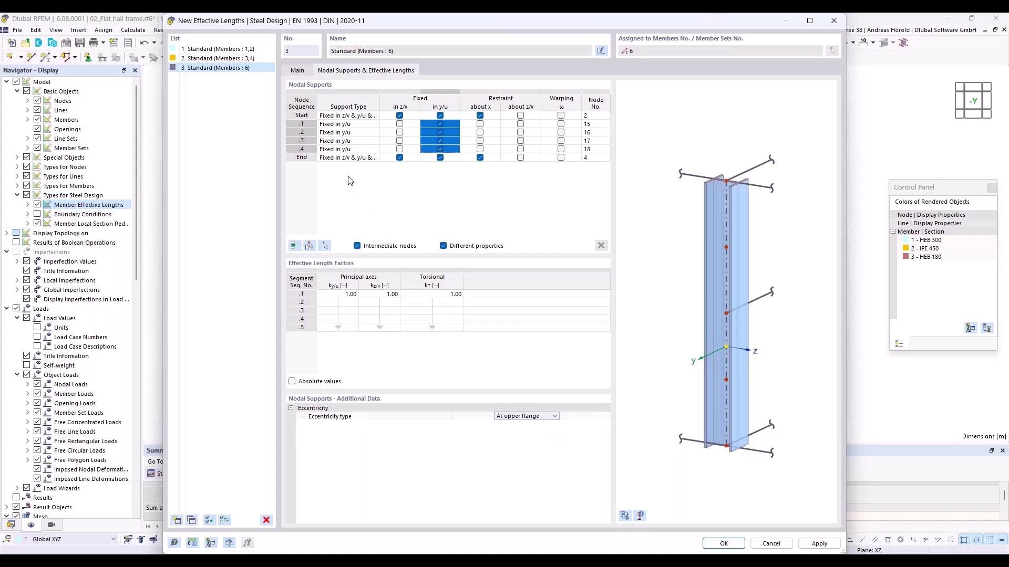
pyautogui.click(723, 545)
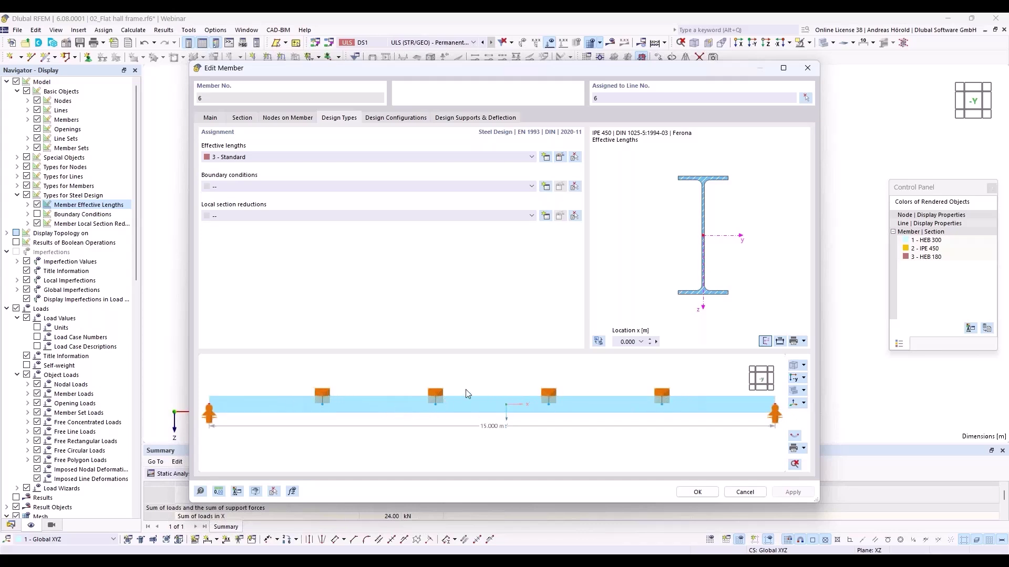
pyautogui.keyDown('ctrl'); pyautogui.moveTo(494, 407); pyautogui.dragTo(481, 383, button='middle'); pyautogui.keyUp('ctrl')
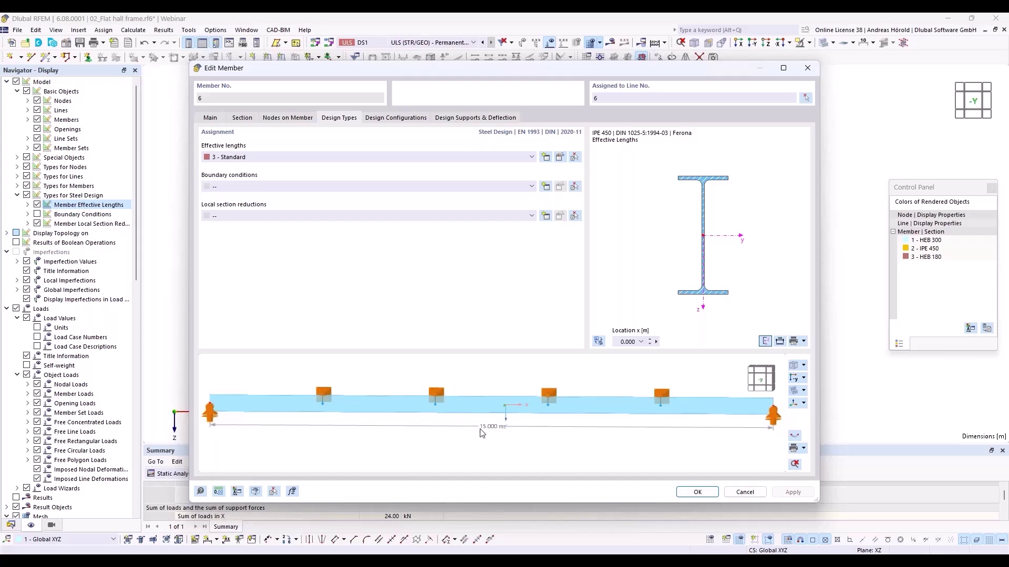
pyautogui.click(697, 492)
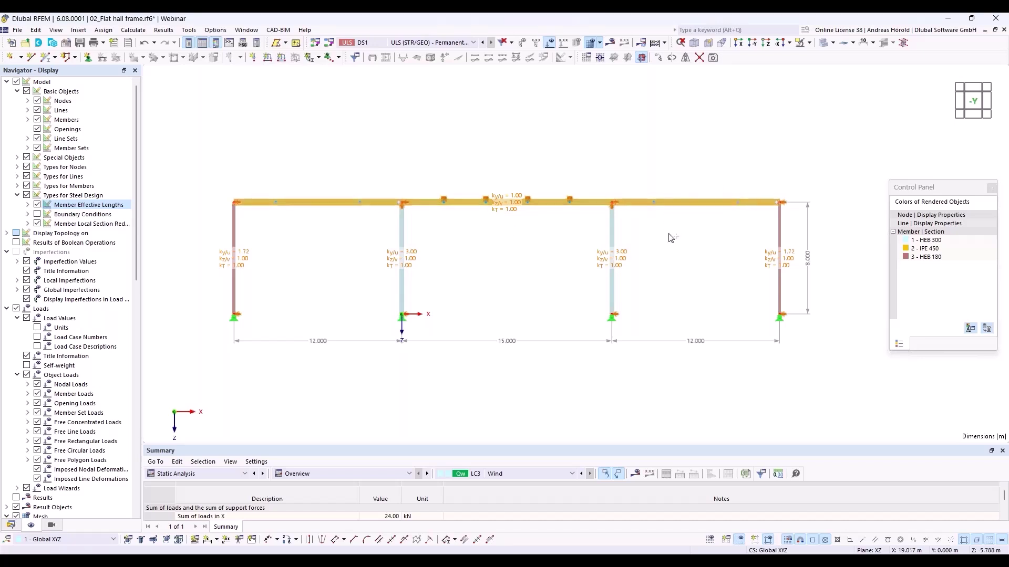
# Step: Assign the effective lengths definition 3 - Standard to the two outer 12 m beams together
pyautogui.rightClick(687, 200)
pyautogui.moveTo(745, 238)
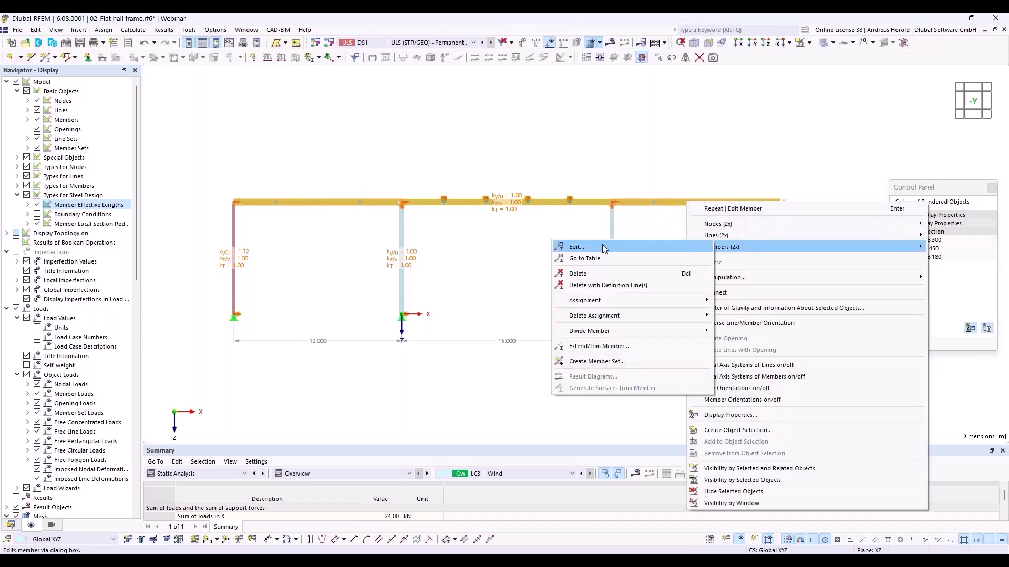
pyautogui.click(603, 248)
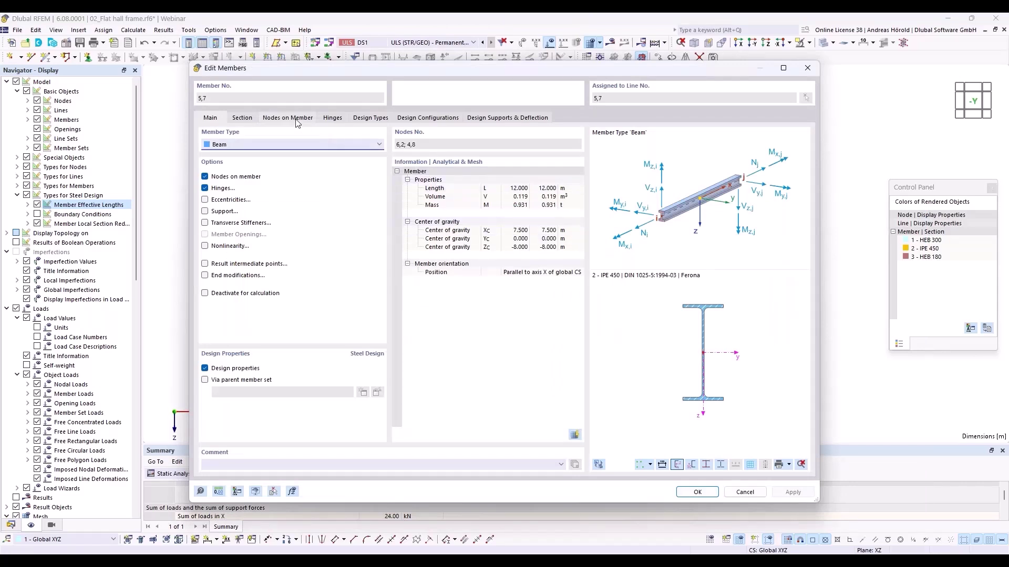
pyautogui.click(366, 121)
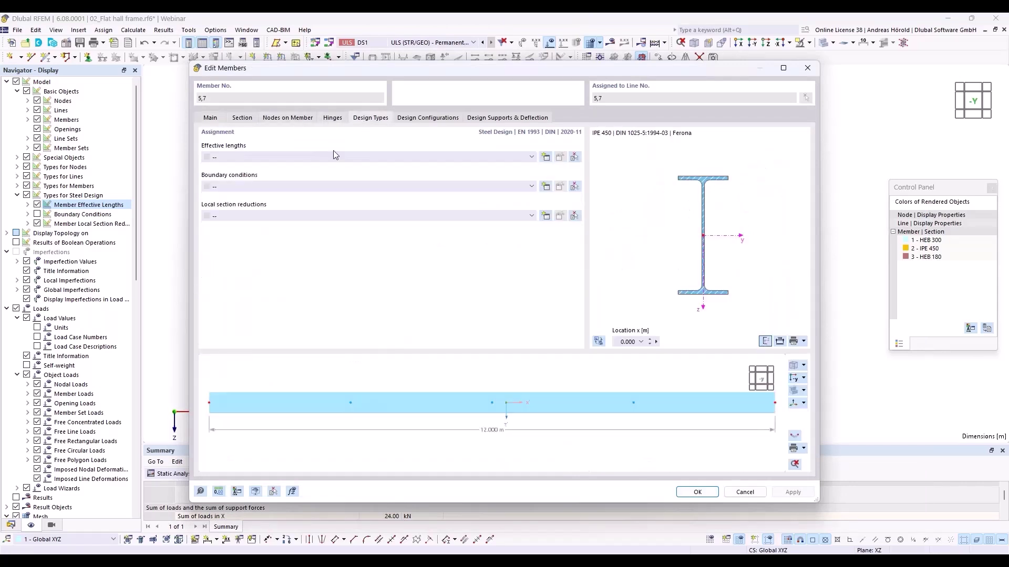
pyautogui.click(334, 156)
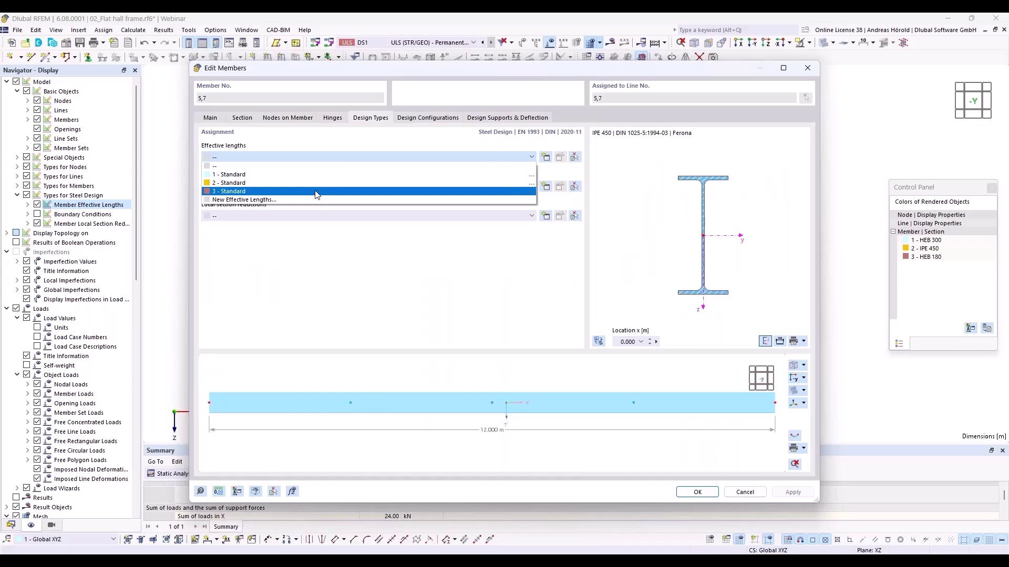
pyautogui.click(317, 192)
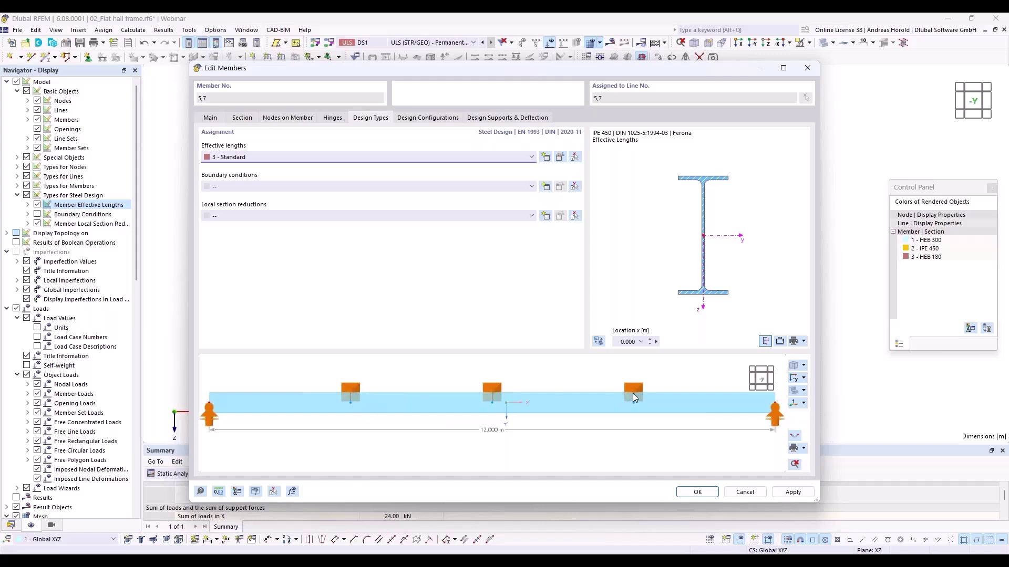
pyautogui.click(697, 493)
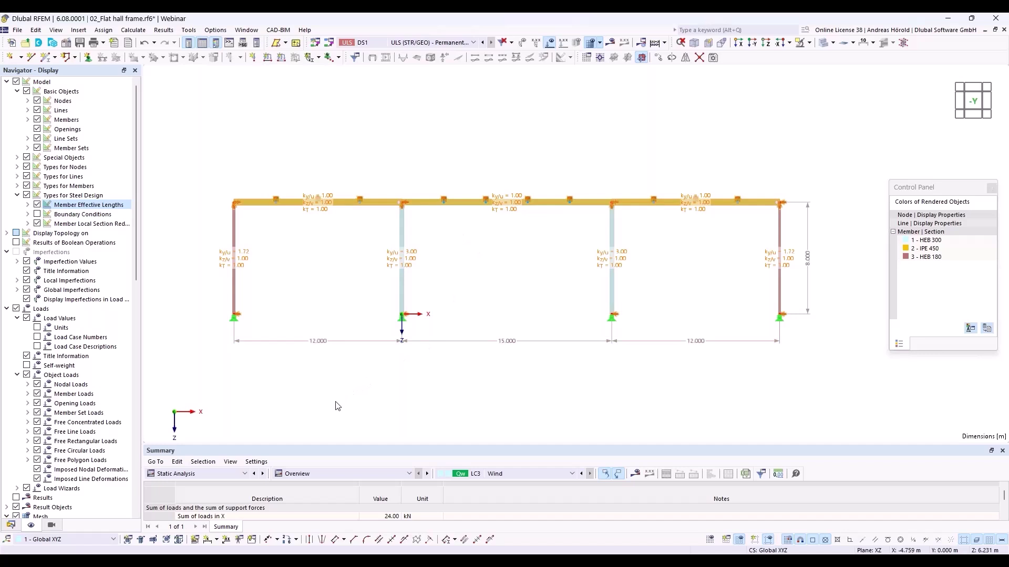
# Step: Calculate the steel design of the frame and show the design ratios on members in an enlarged results table
pyautogui.click(223, 474)
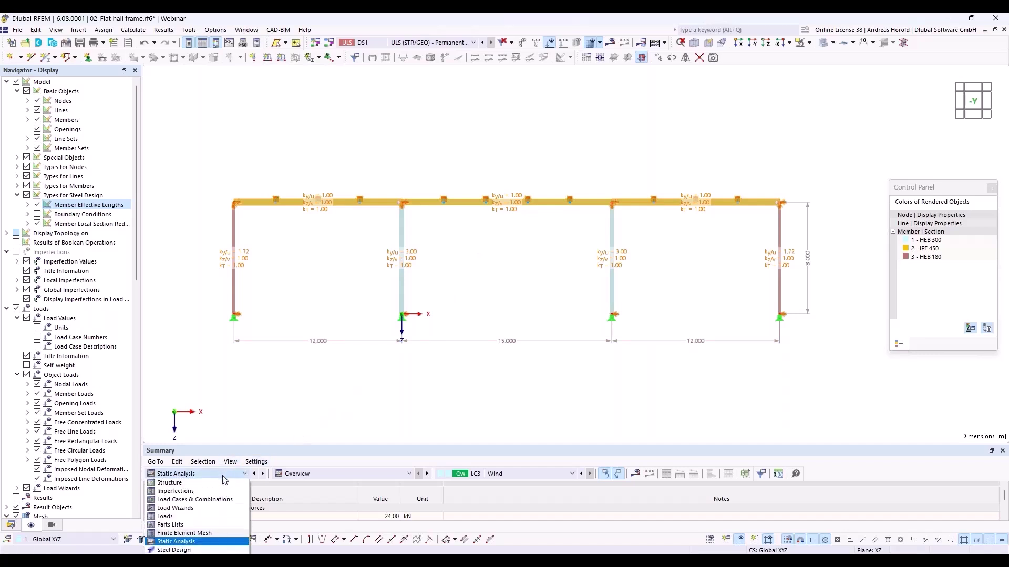
pyautogui.click(205, 550)
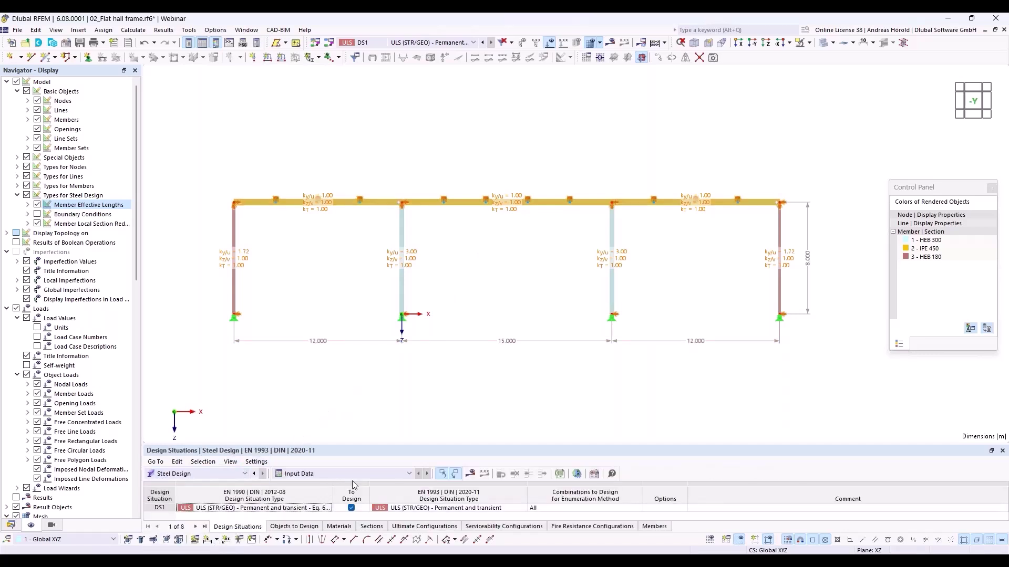
pyautogui.click(471, 474)
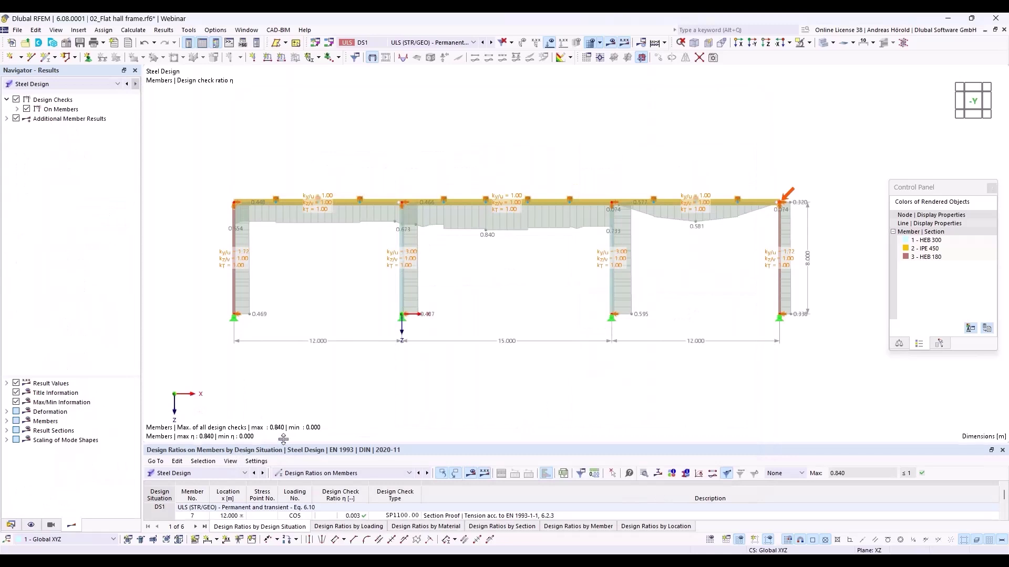
pyautogui.moveTo(283, 445); pyautogui.dragTo(297, 337)
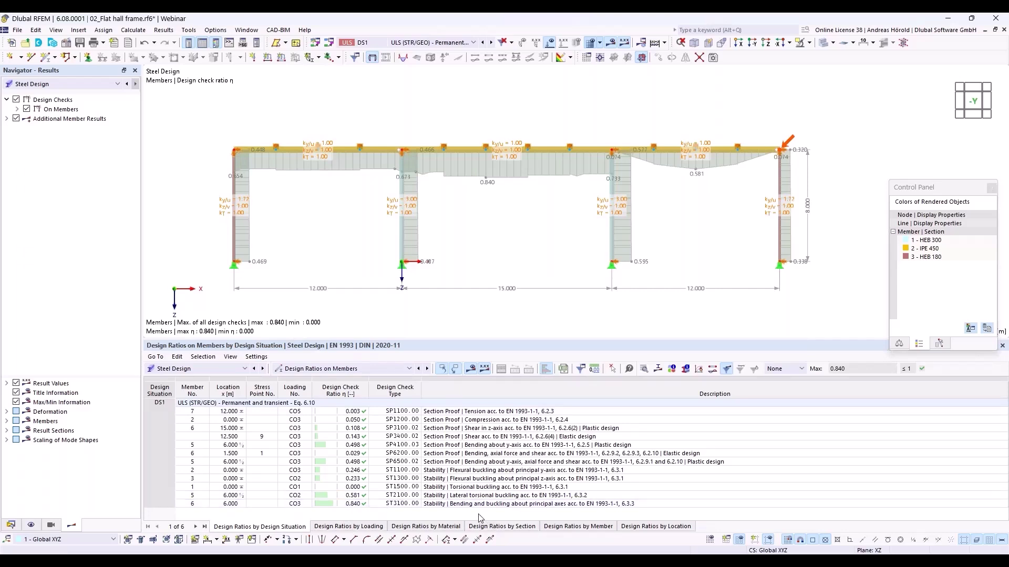
# Step: Examine the ST3100 bending and buckling check details for the middle beam, close them and switch to the PowerPoint slide show
pyautogui.click(558, 505)
pyautogui.doubleClick(558, 506)
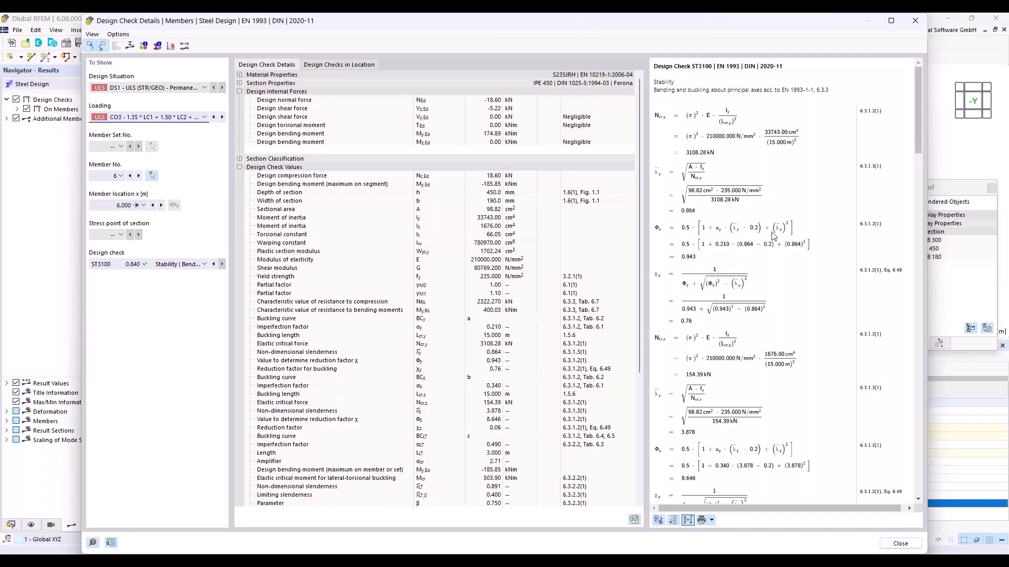
pyautogui.moveTo(918, 127); pyautogui.dragTo(935, 329)
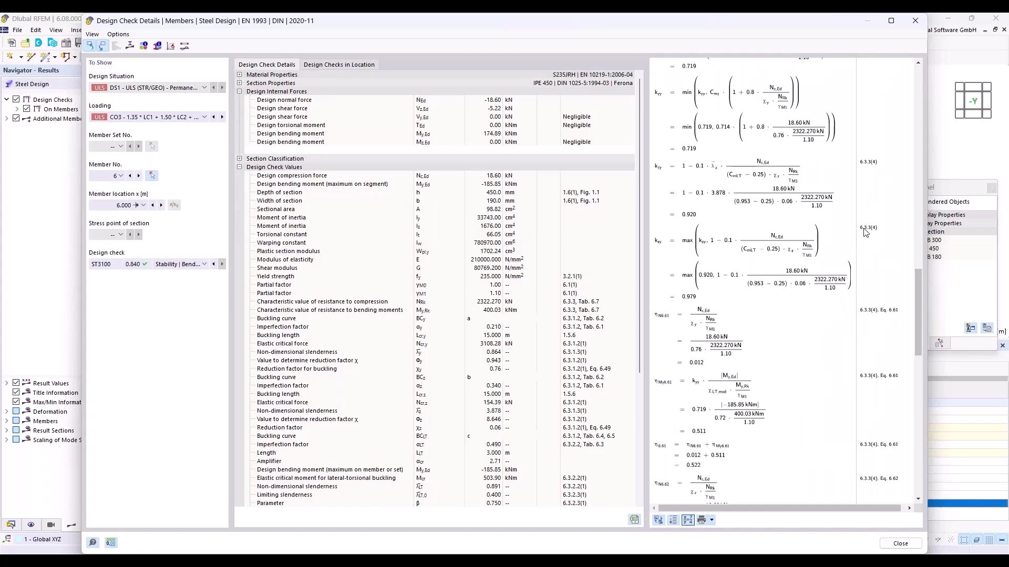
pyautogui.moveTo(918, 269); pyautogui.dragTo(959, 245)
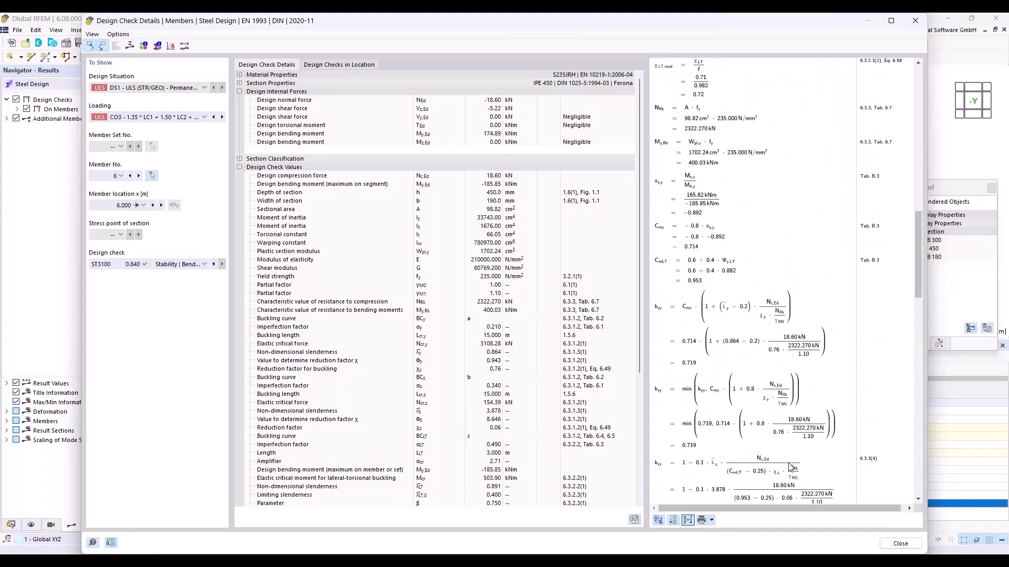
pyautogui.click(900, 544)
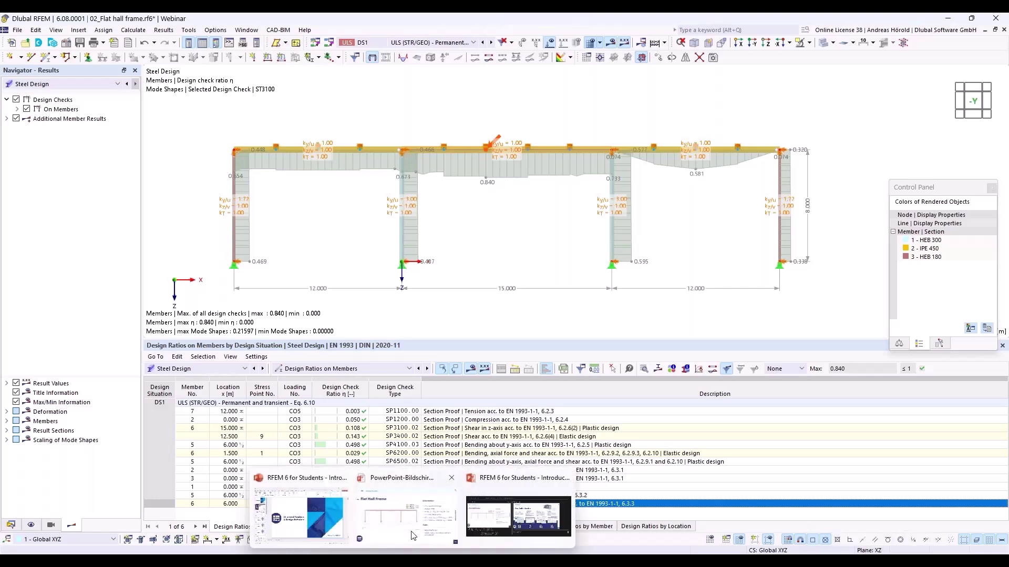
pyautogui.click(414, 530)
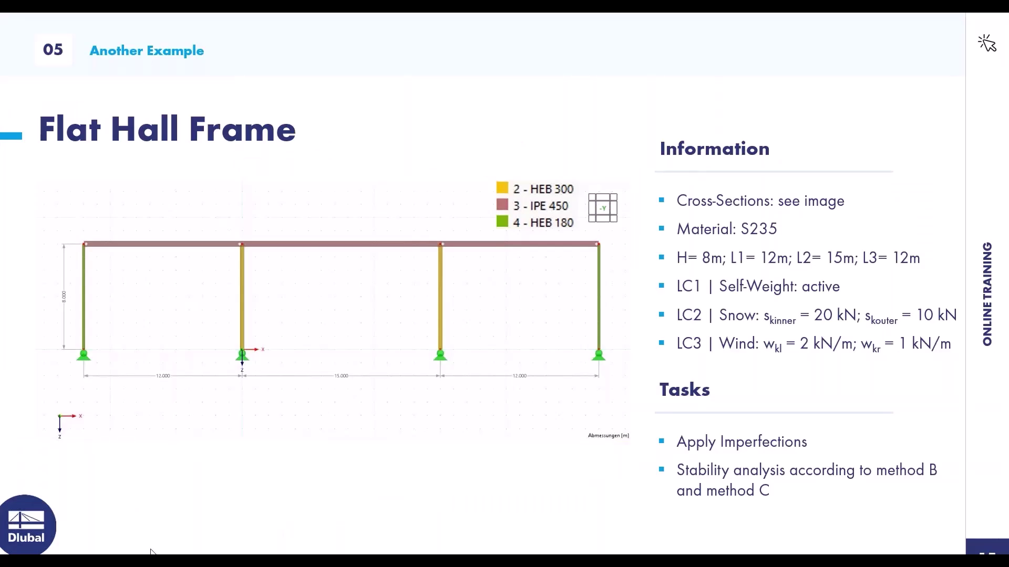